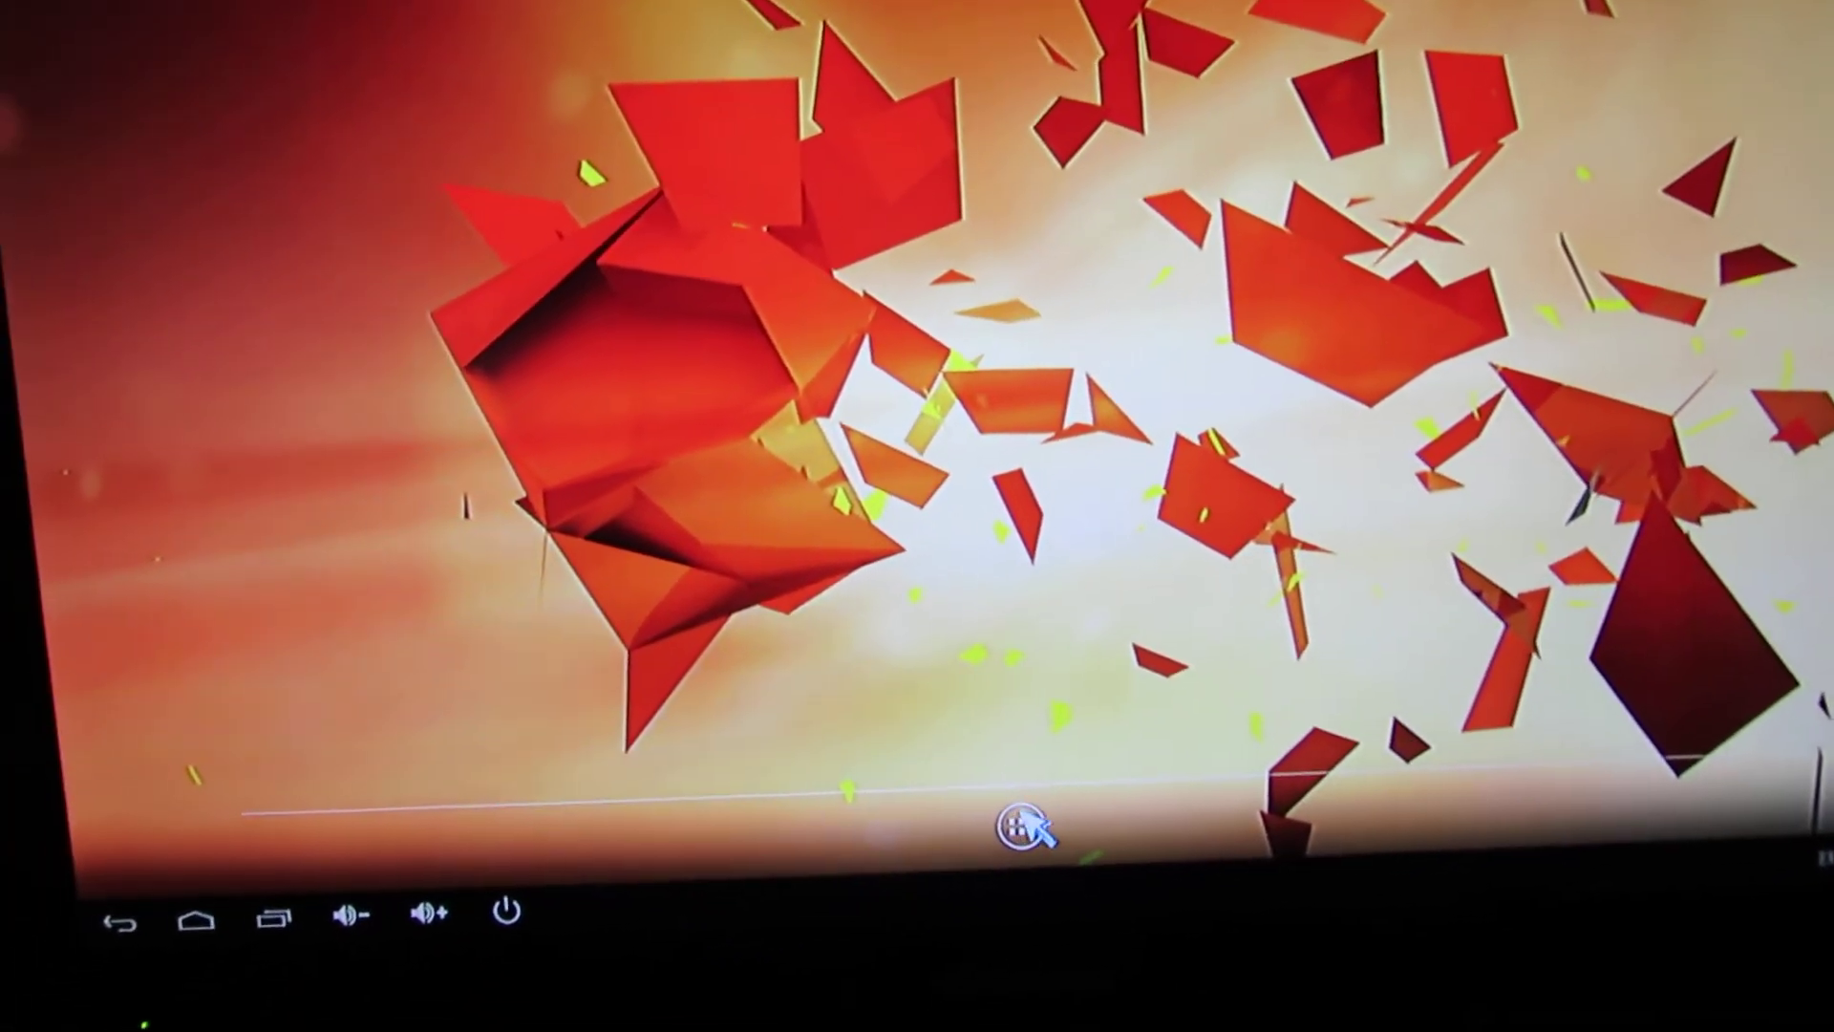
# Open the launcher's app drawer listing Browser, Gmail, Play Store and Settings
pyautogui.click(1010, 847)
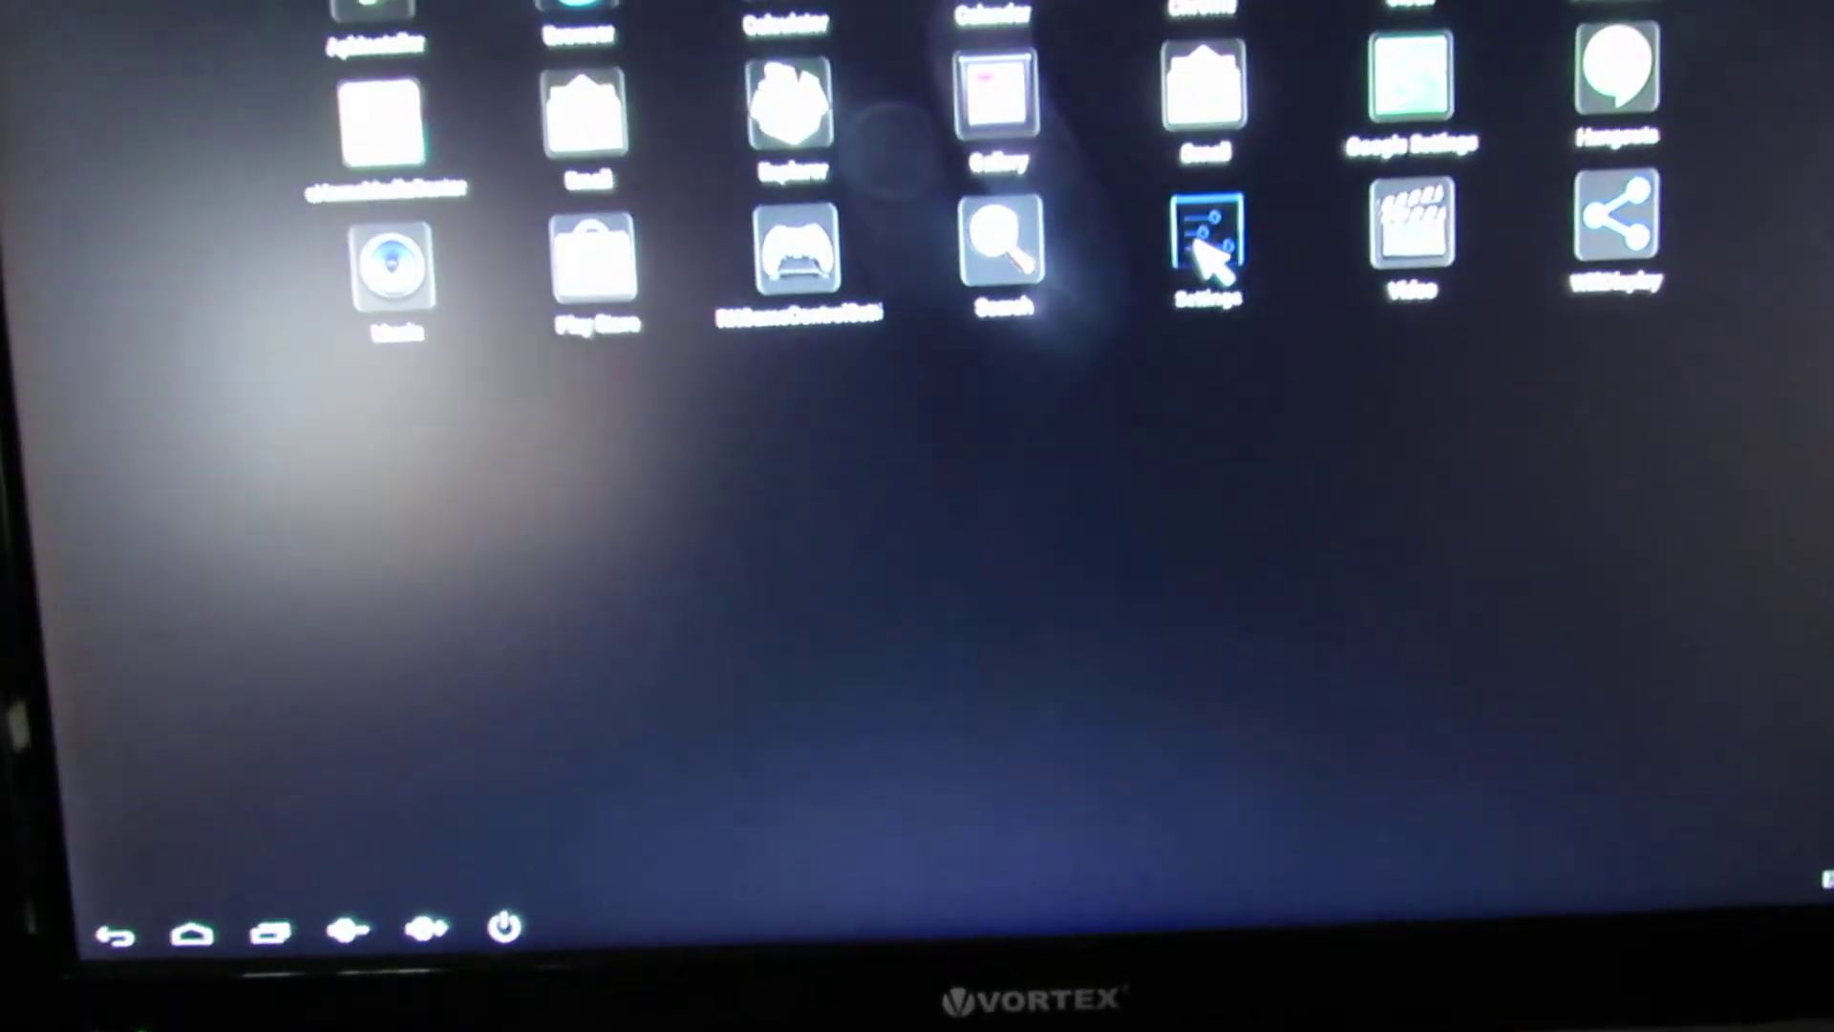
# Open Settings from the app drawer to reach About device
pyautogui.click(1253, 200)
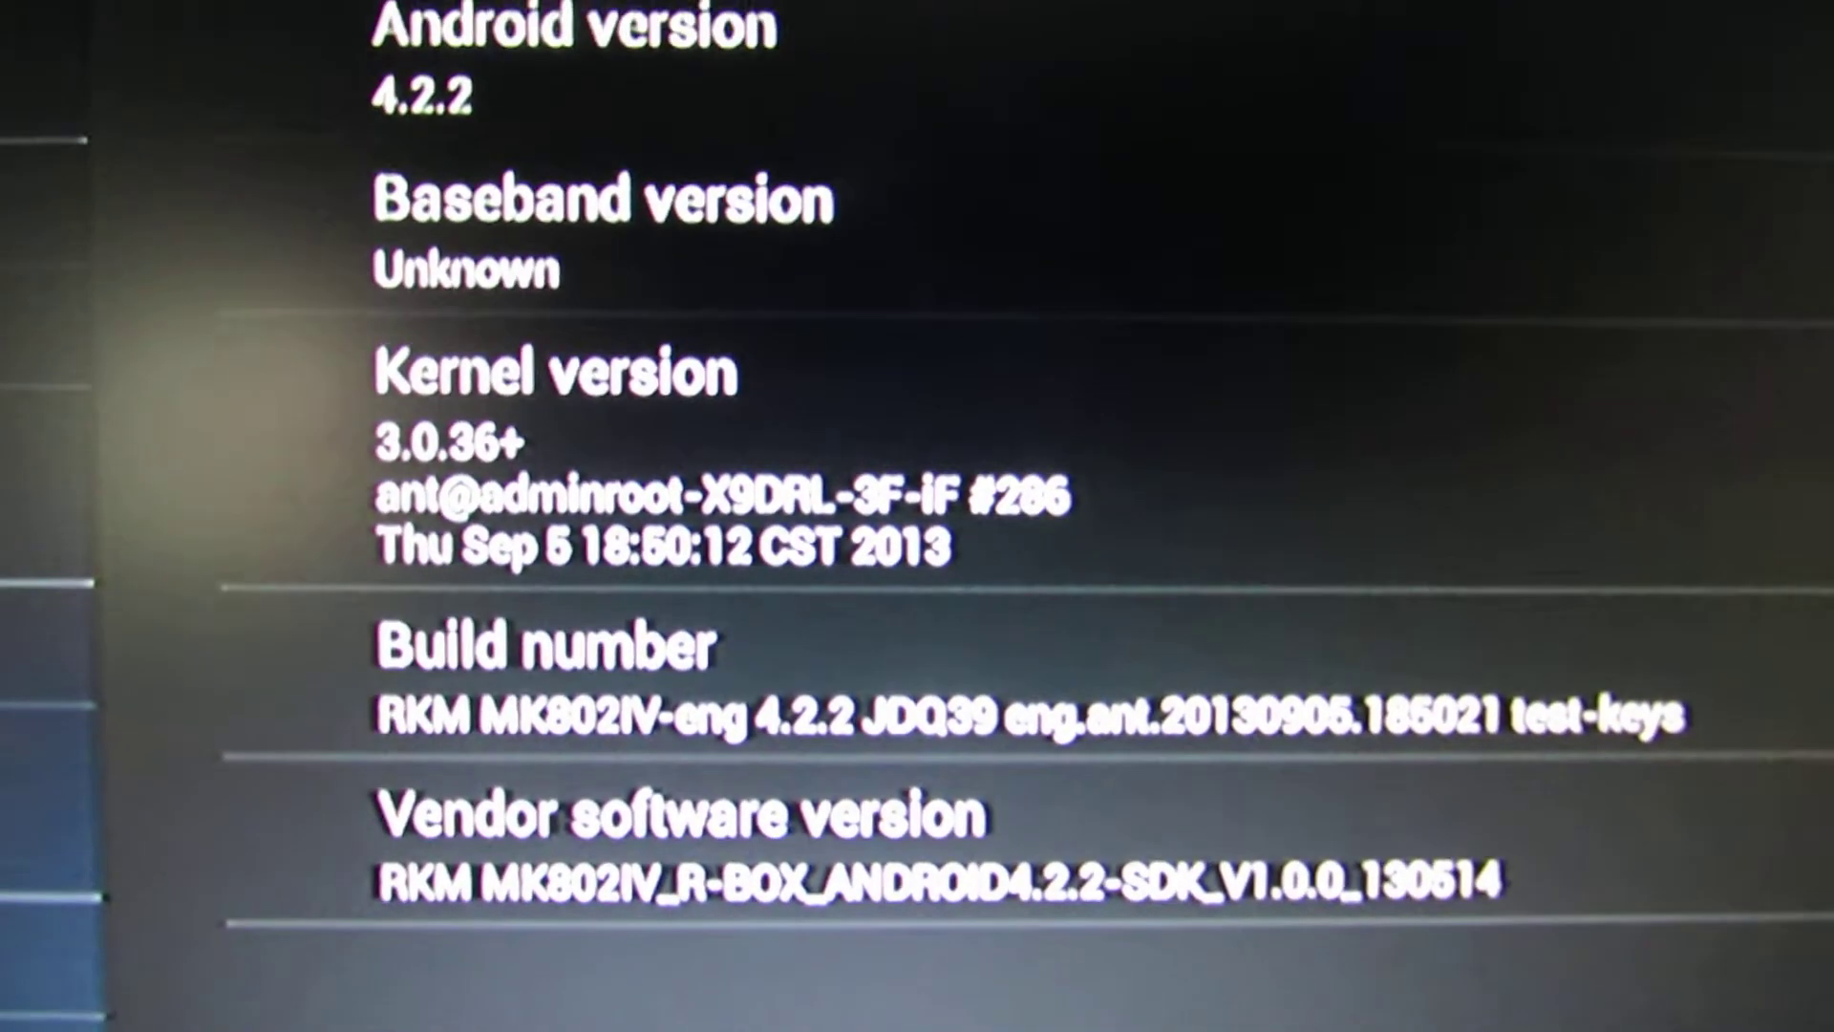
# View and dismiss the Jelly Bean easter egg, then begin a Play Store search with 'sup'
pyautogui.click(803, 339)
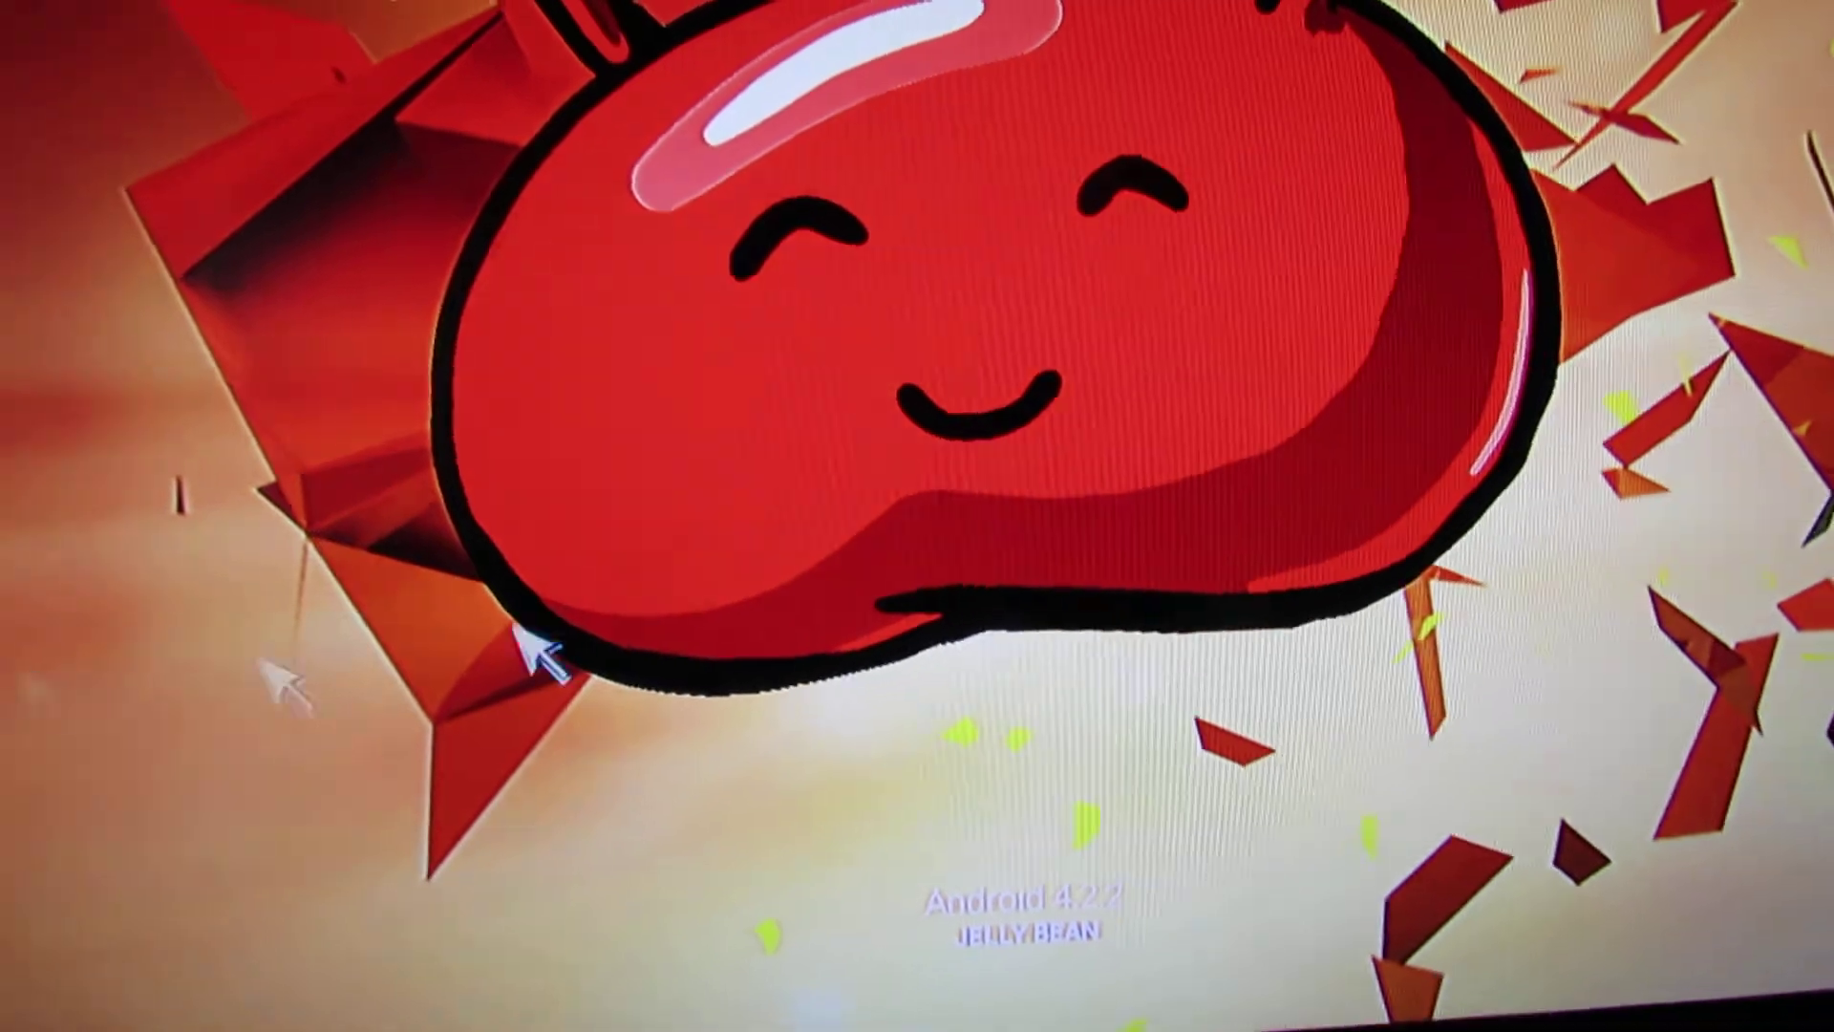
pyautogui.rightClick(1296, 626)
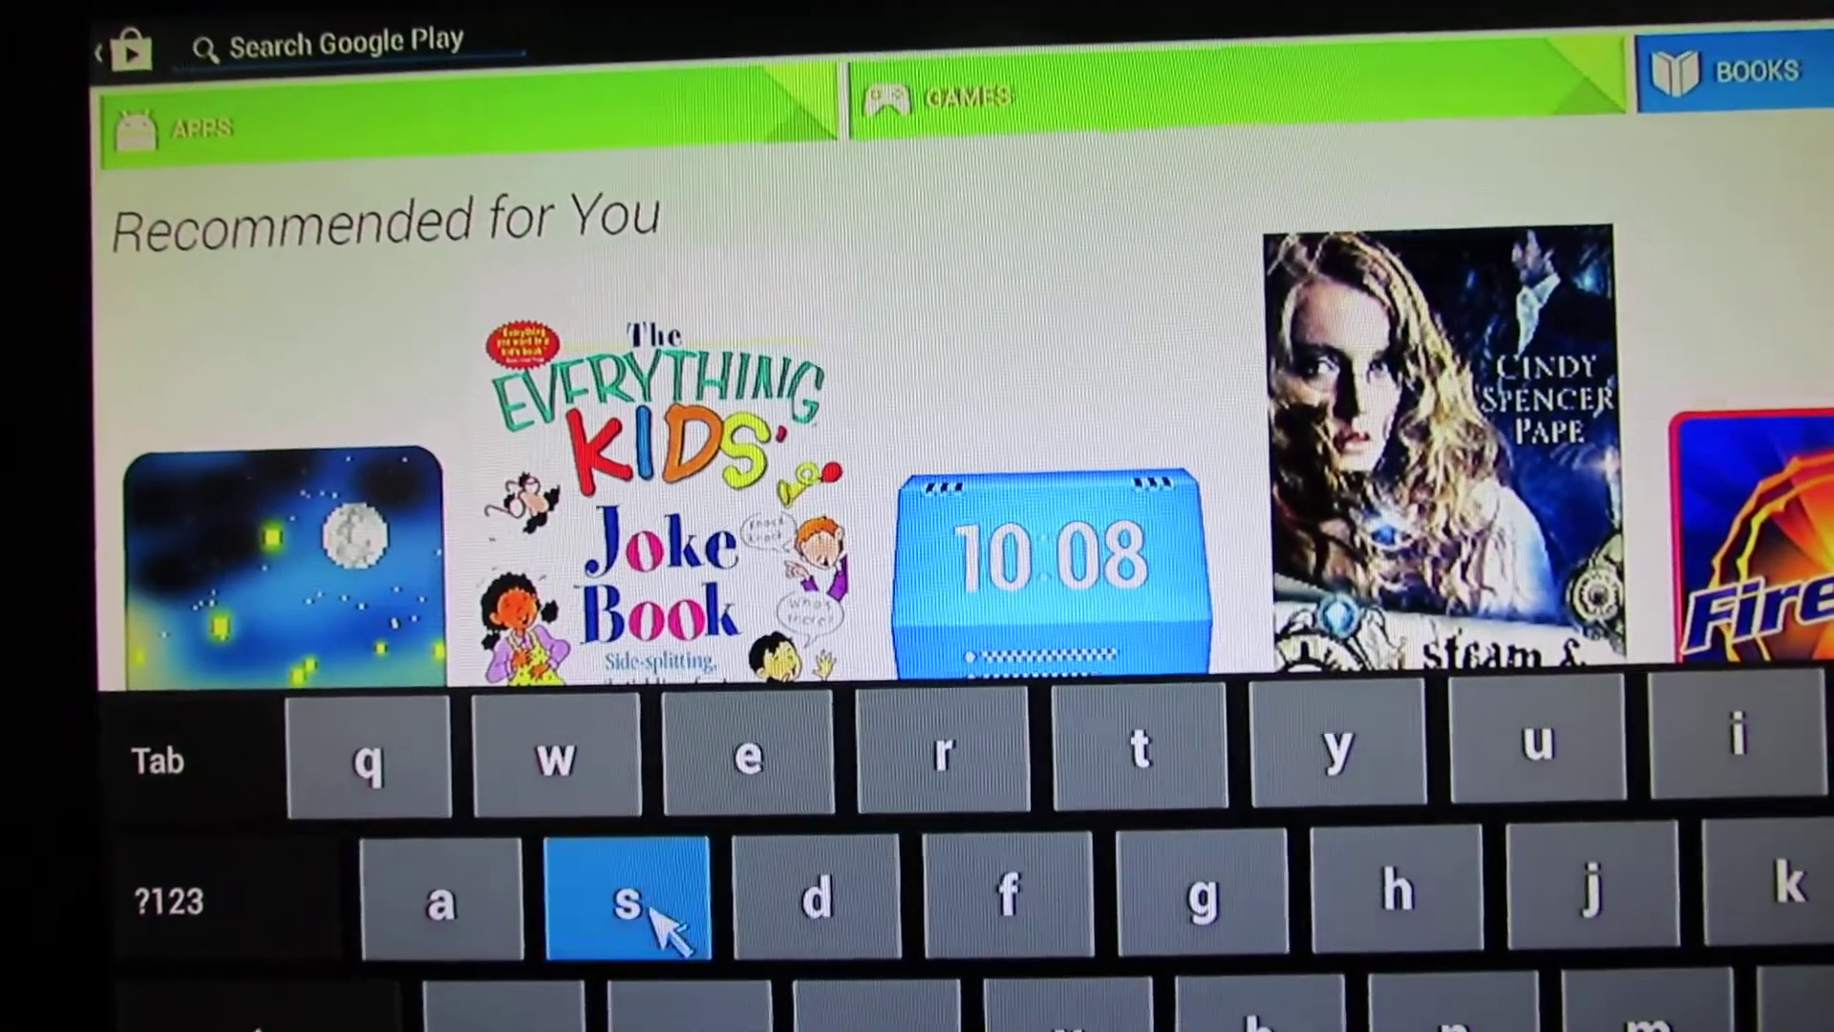
pyautogui.click(641, 888)
# Finish typing 'supersu' and submit the Google Play search
pyautogui.click(1530, 737)
pyautogui.write('p')
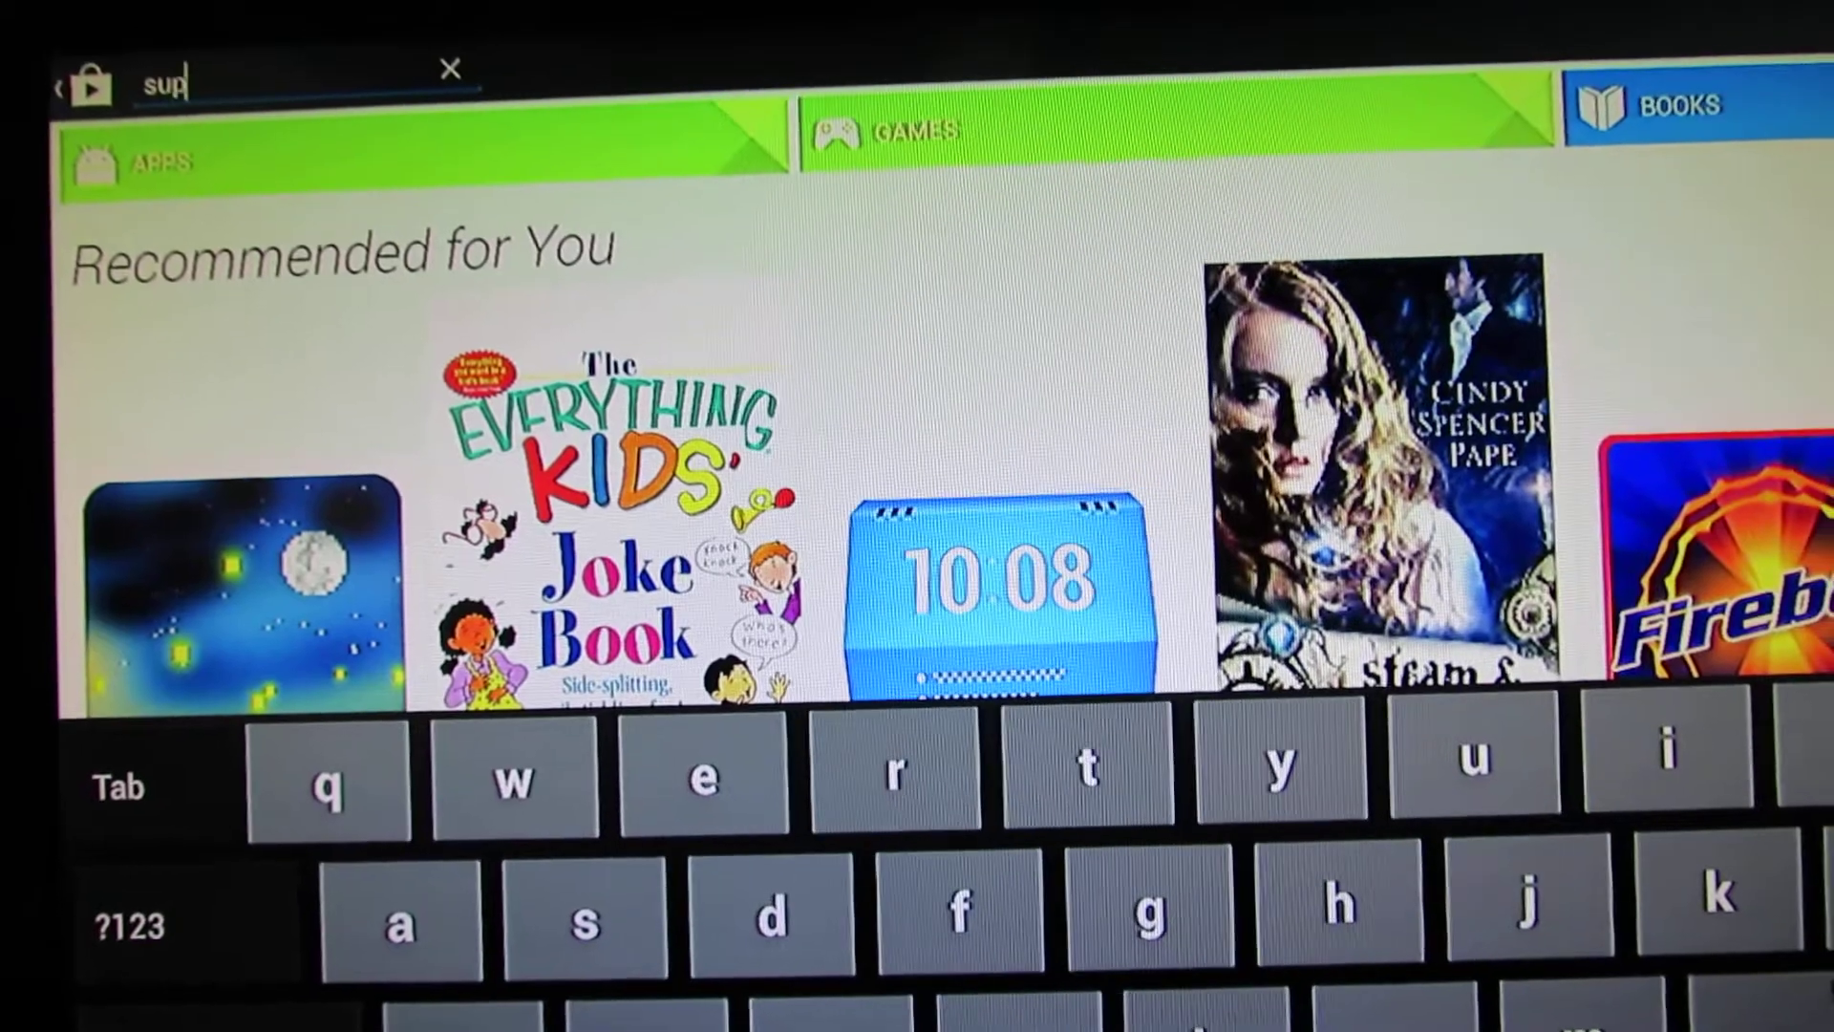
pyautogui.write('er')
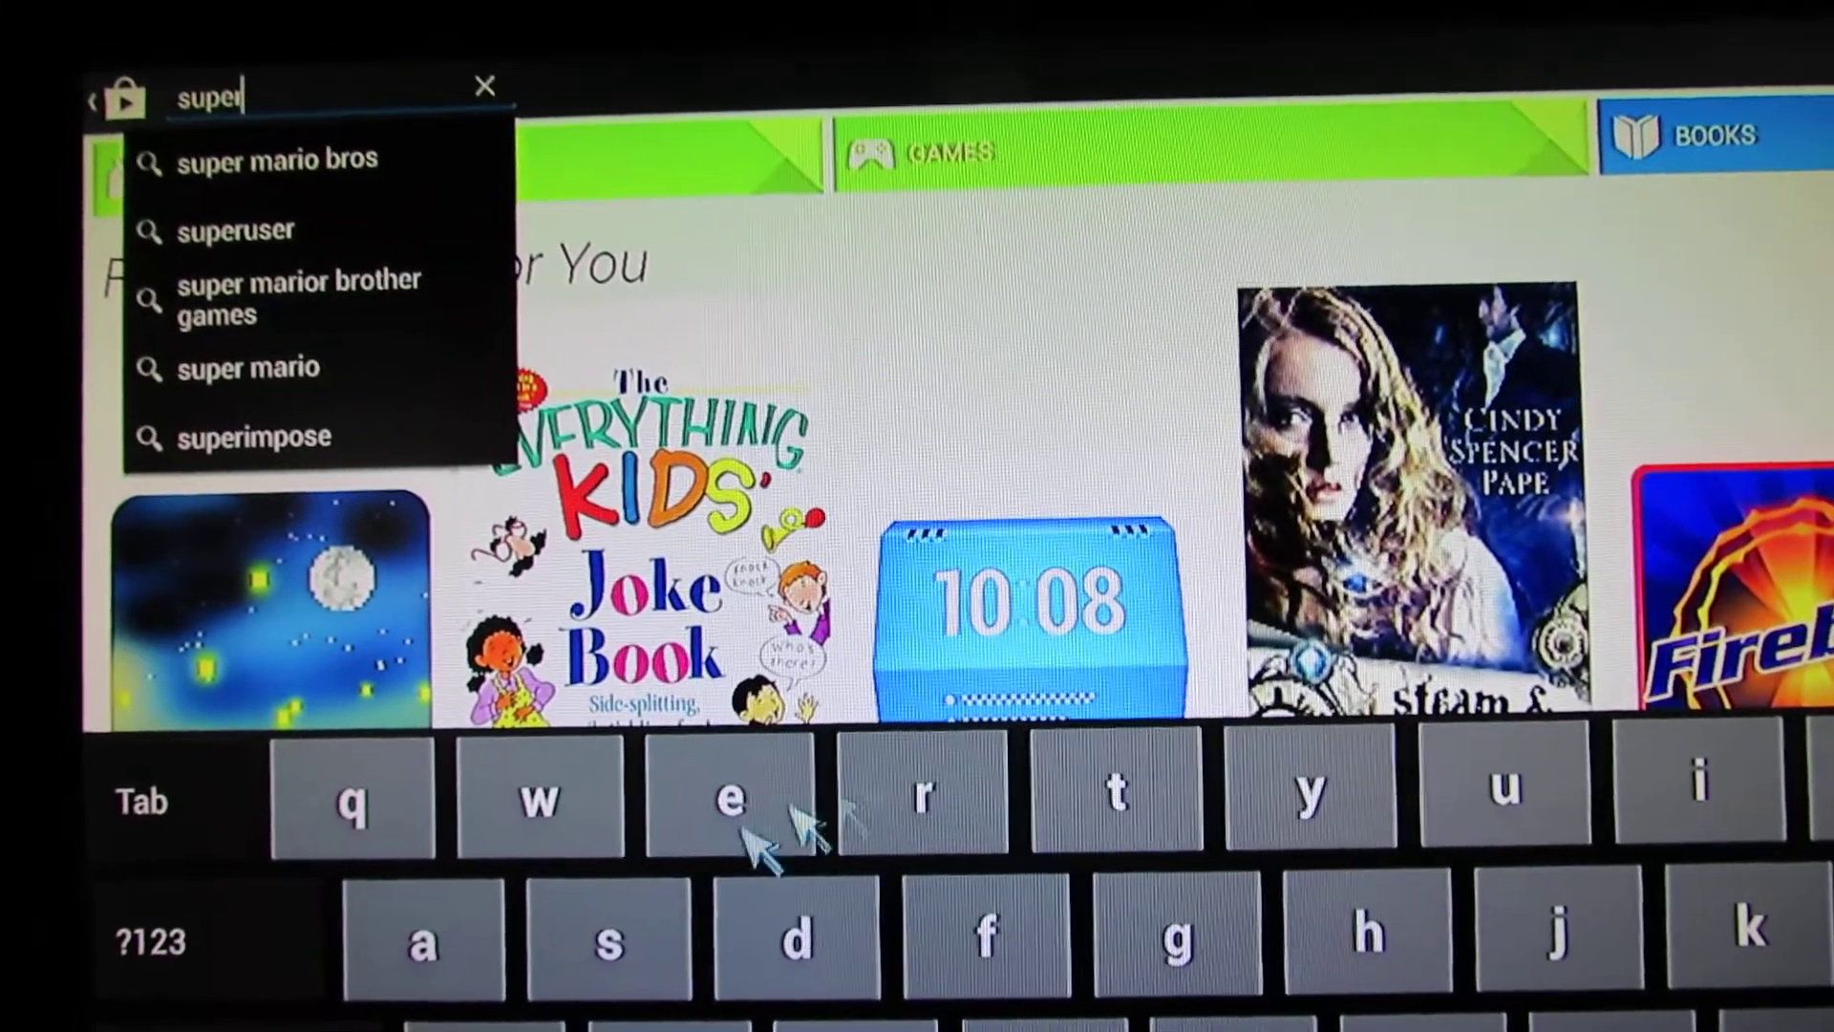
pyautogui.write('su')
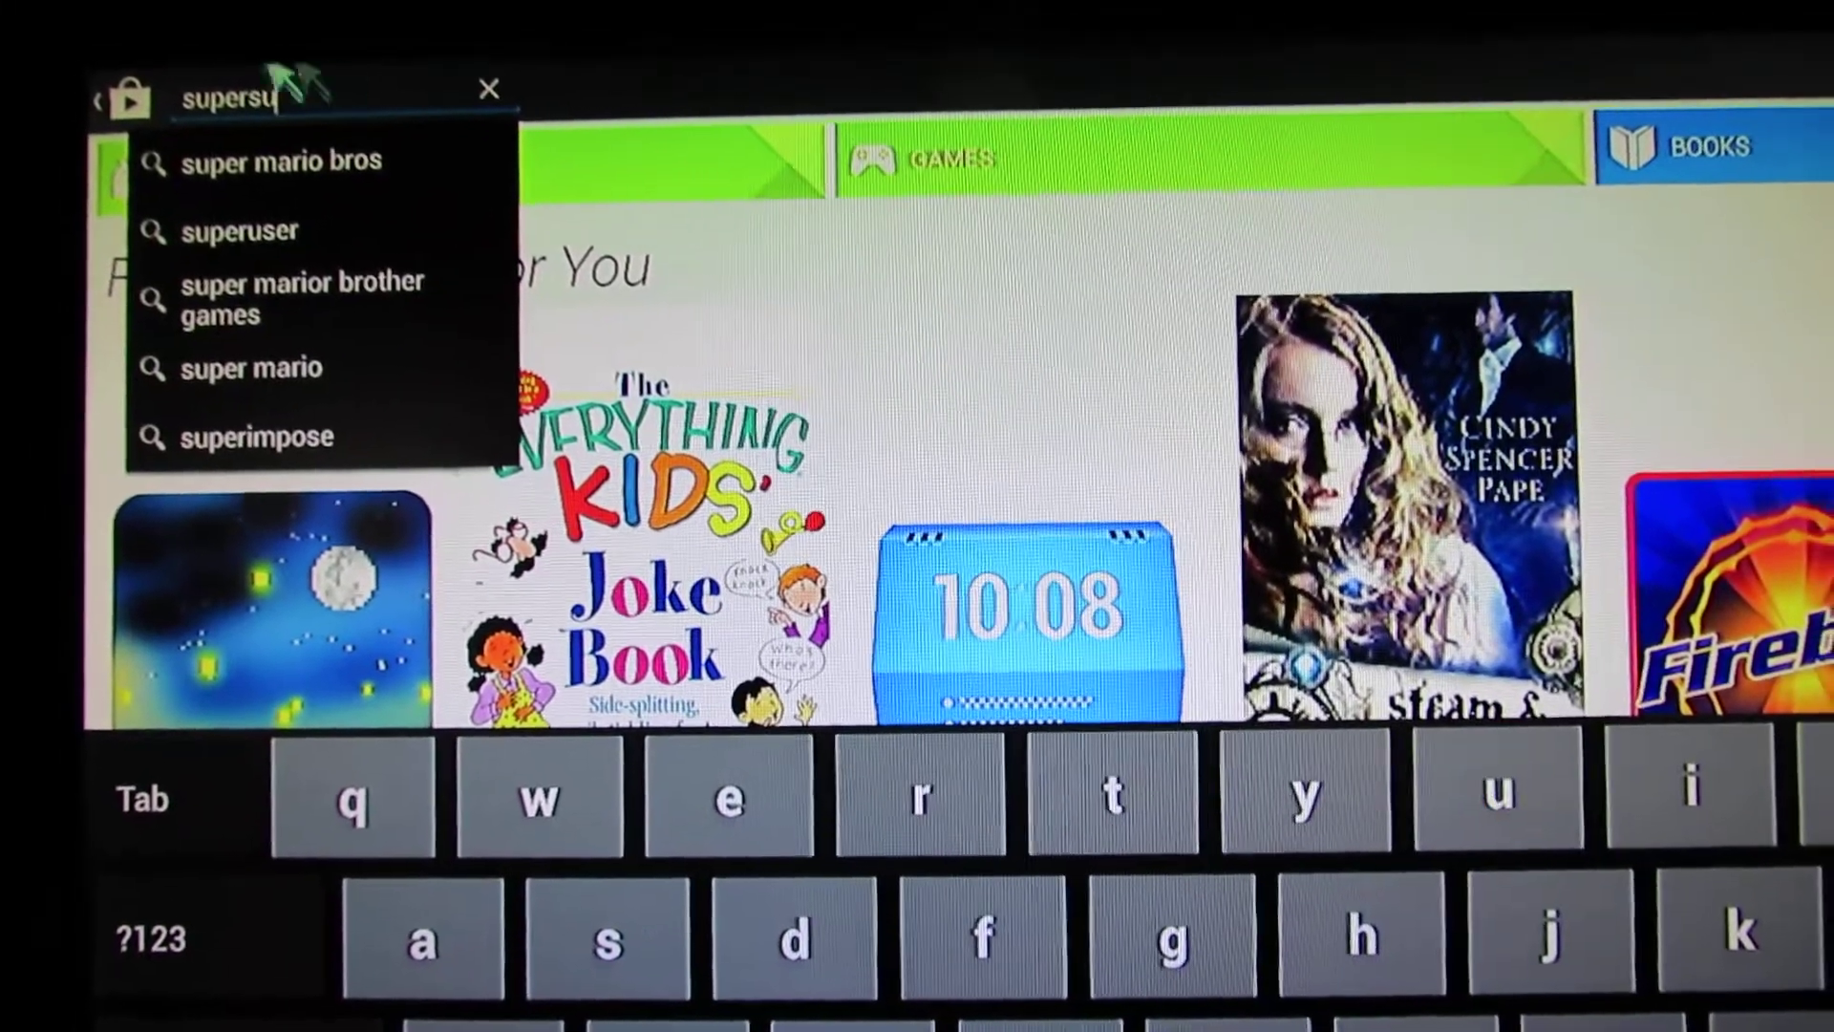
pyautogui.press('Return')
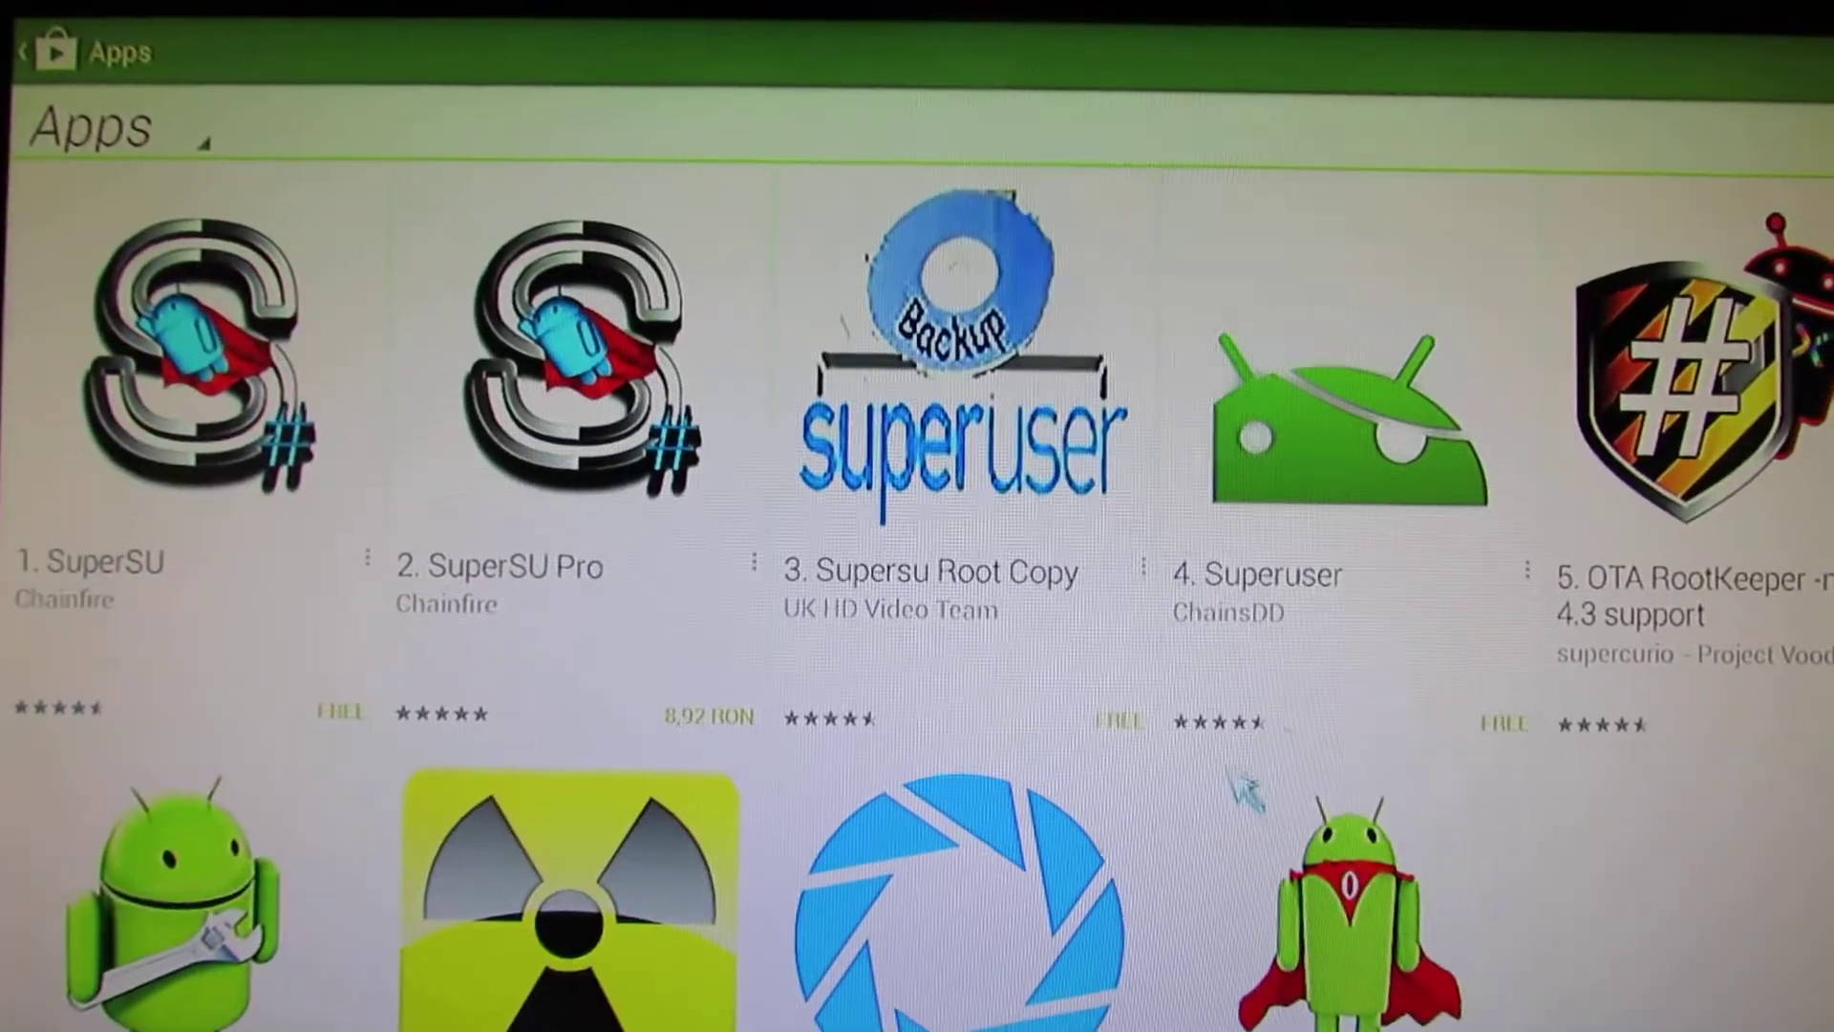
# Install SuperSU by Chainfire, accepting permissions and Wi-Fi auto-updates, launch it, then go back
pyautogui.press('Return')
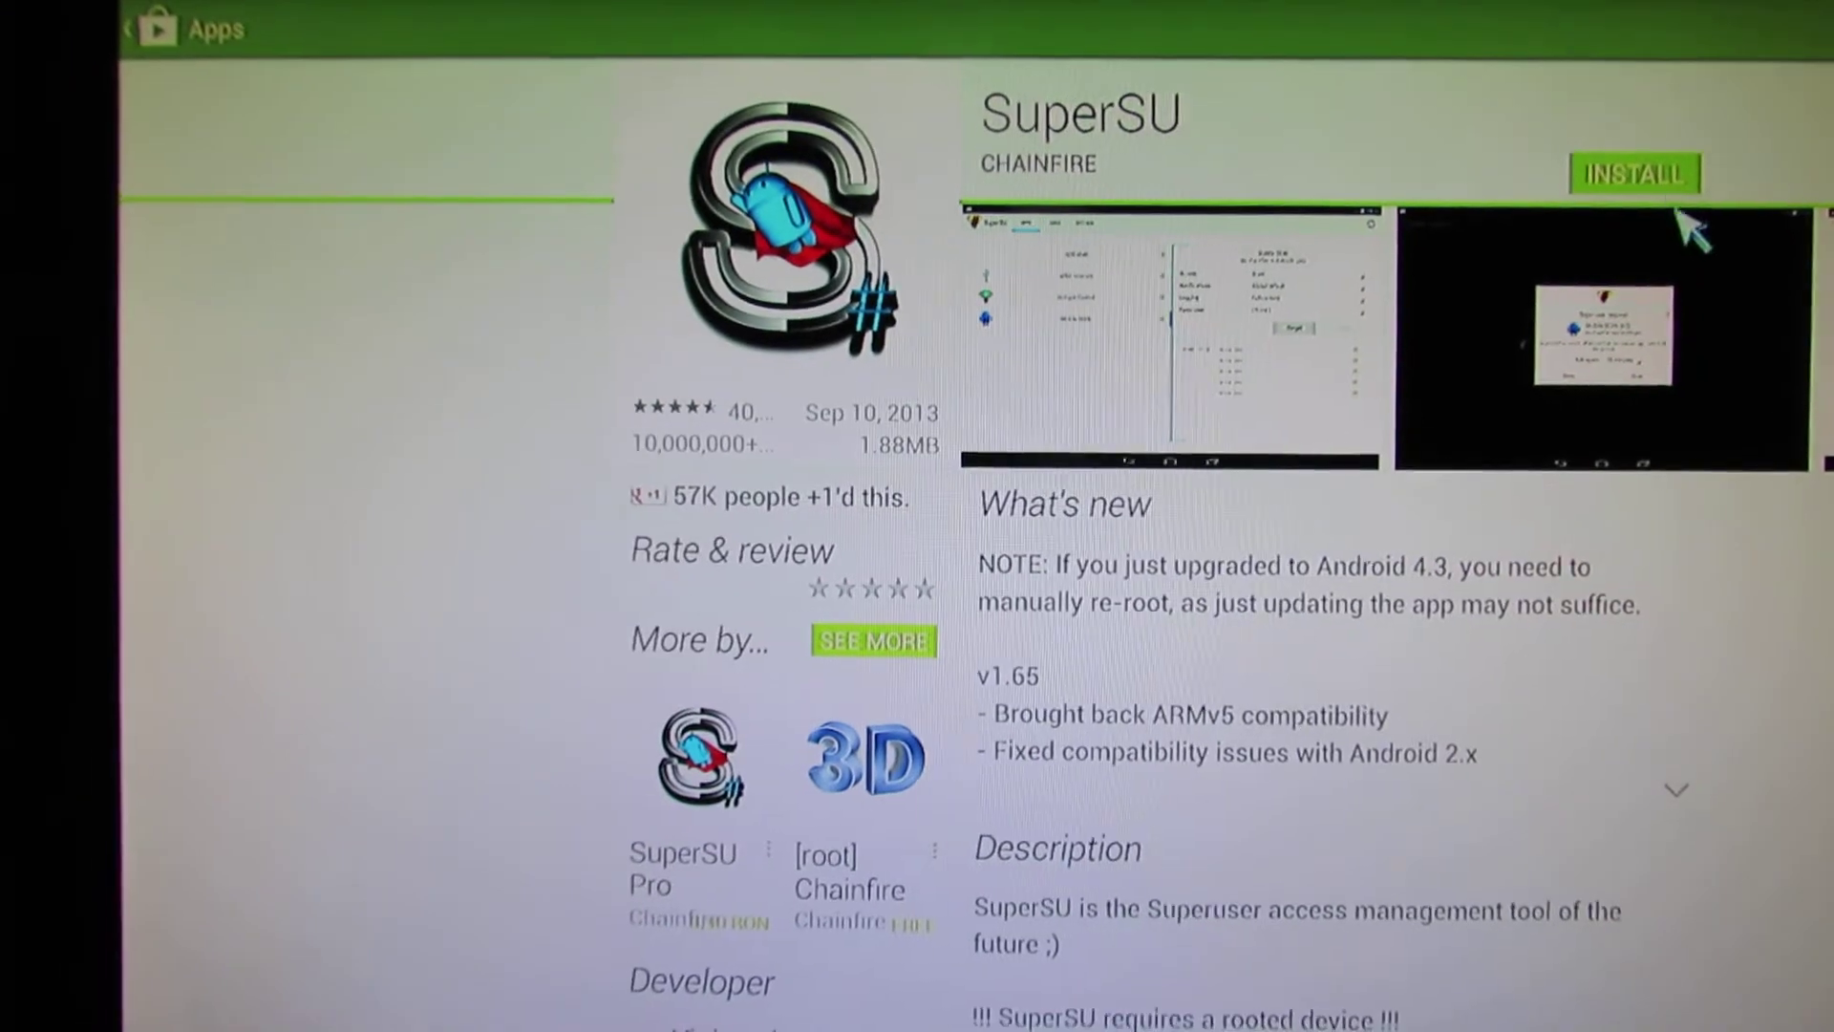
pyautogui.click(1685, 185)
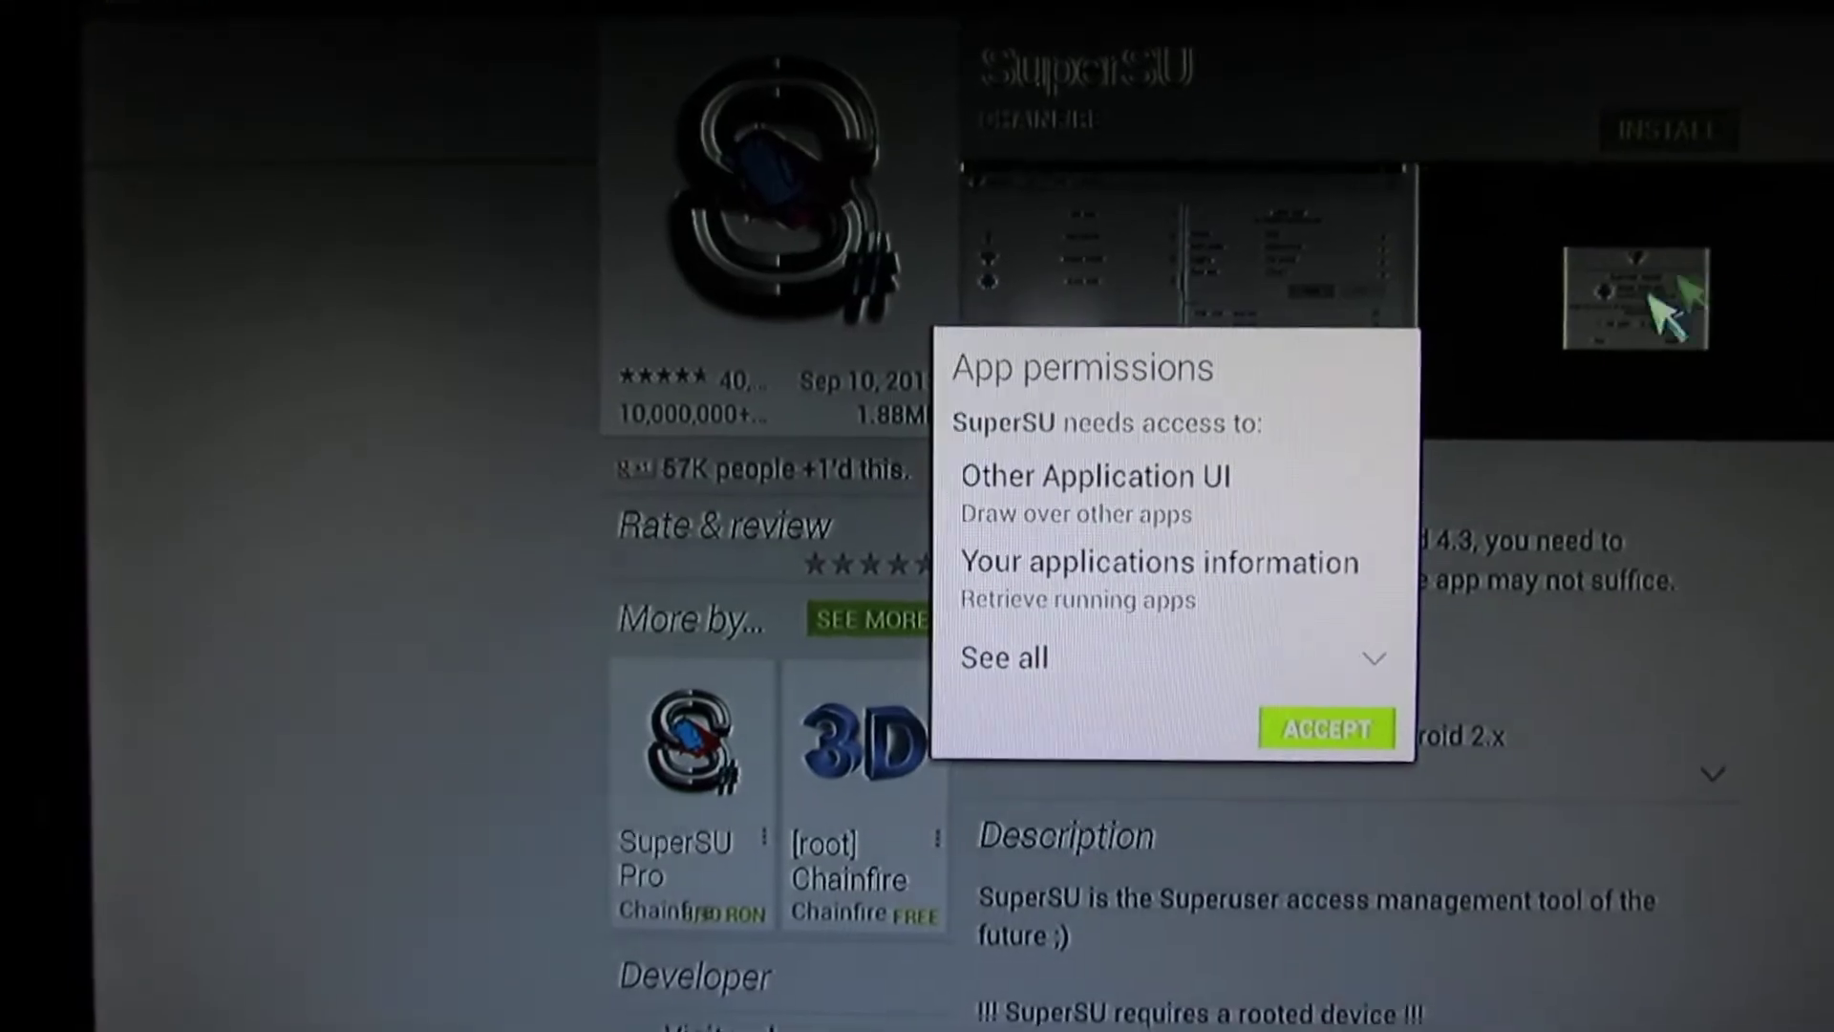
pyautogui.click(1369, 735)
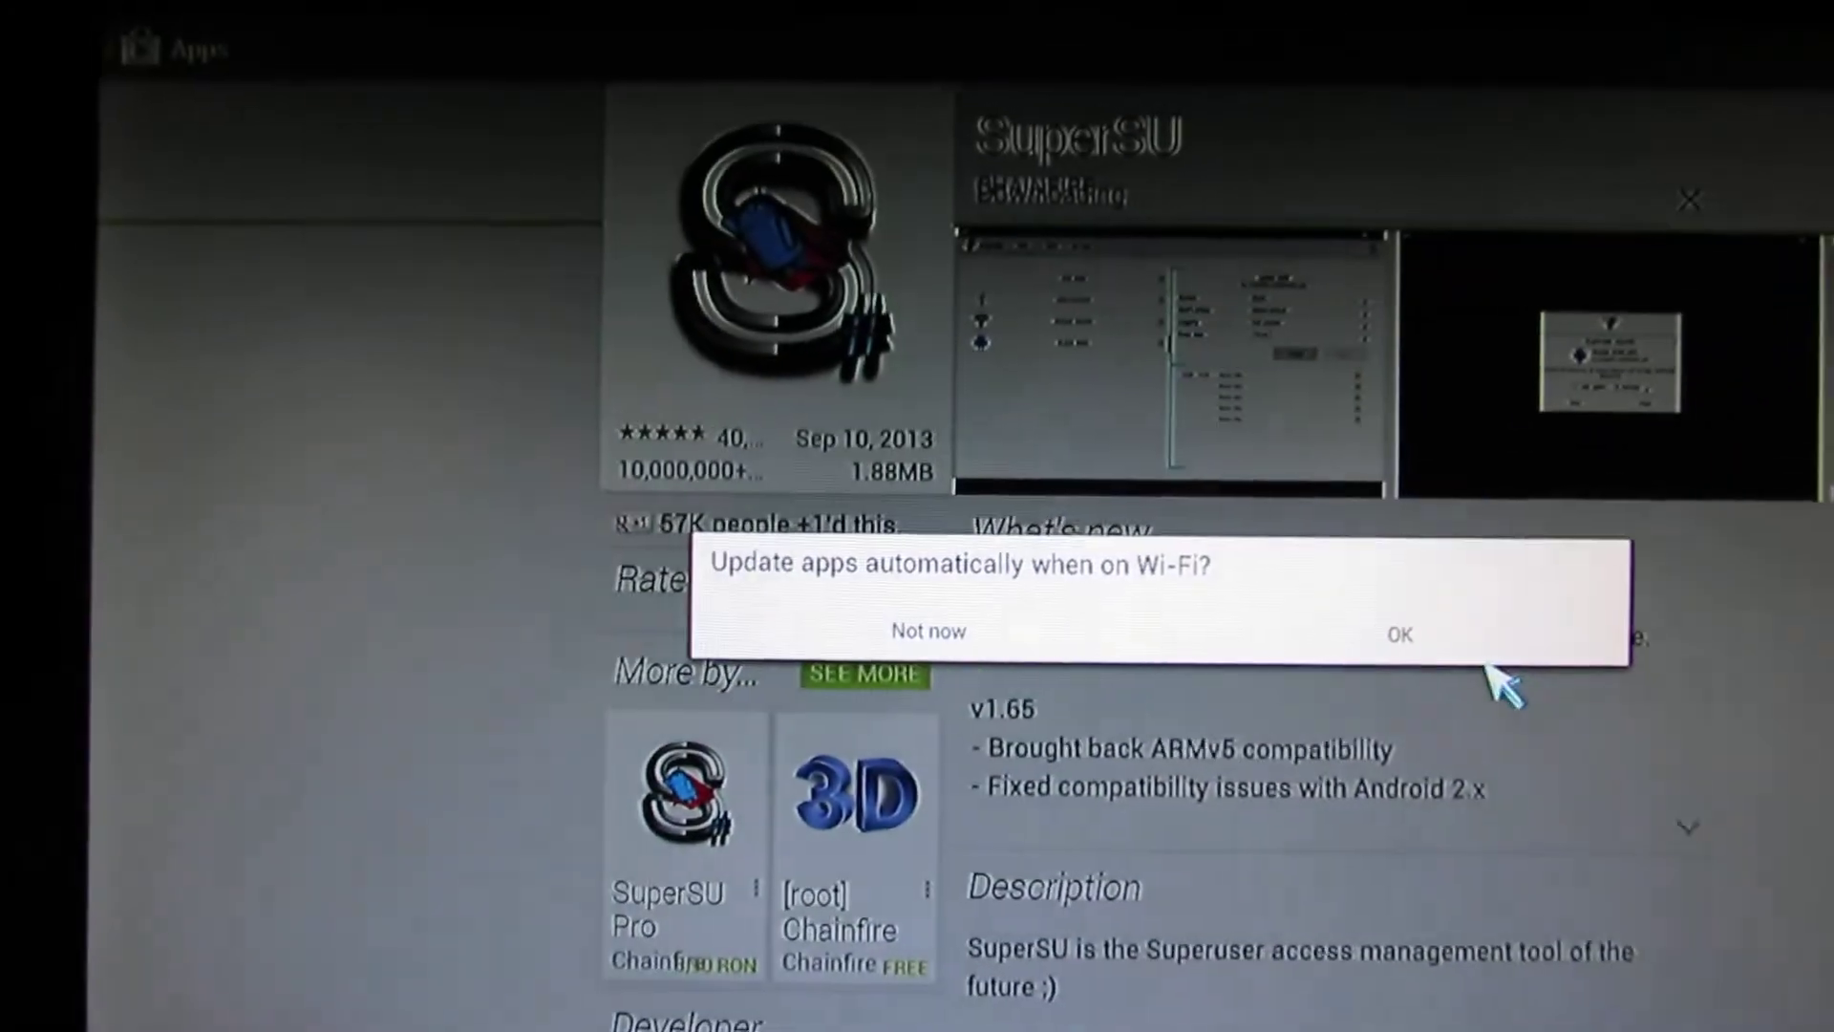
pyautogui.click(1408, 657)
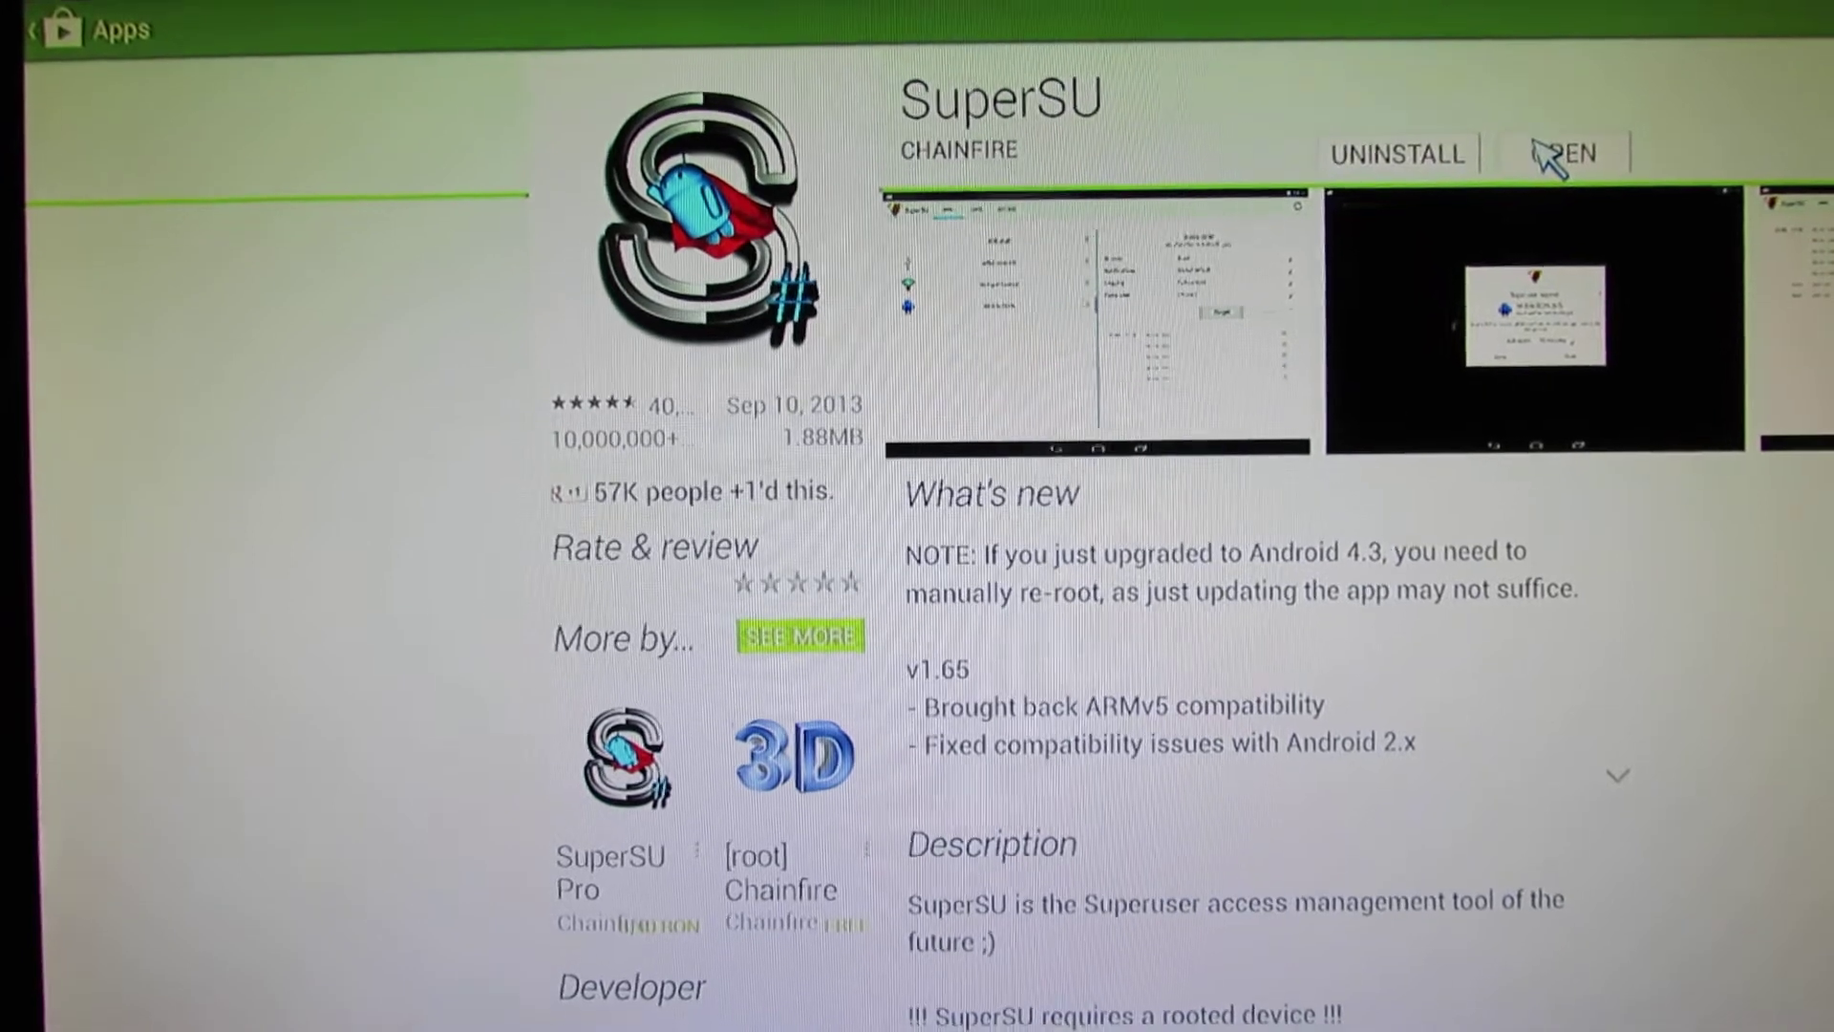
pyautogui.click(1569, 158)
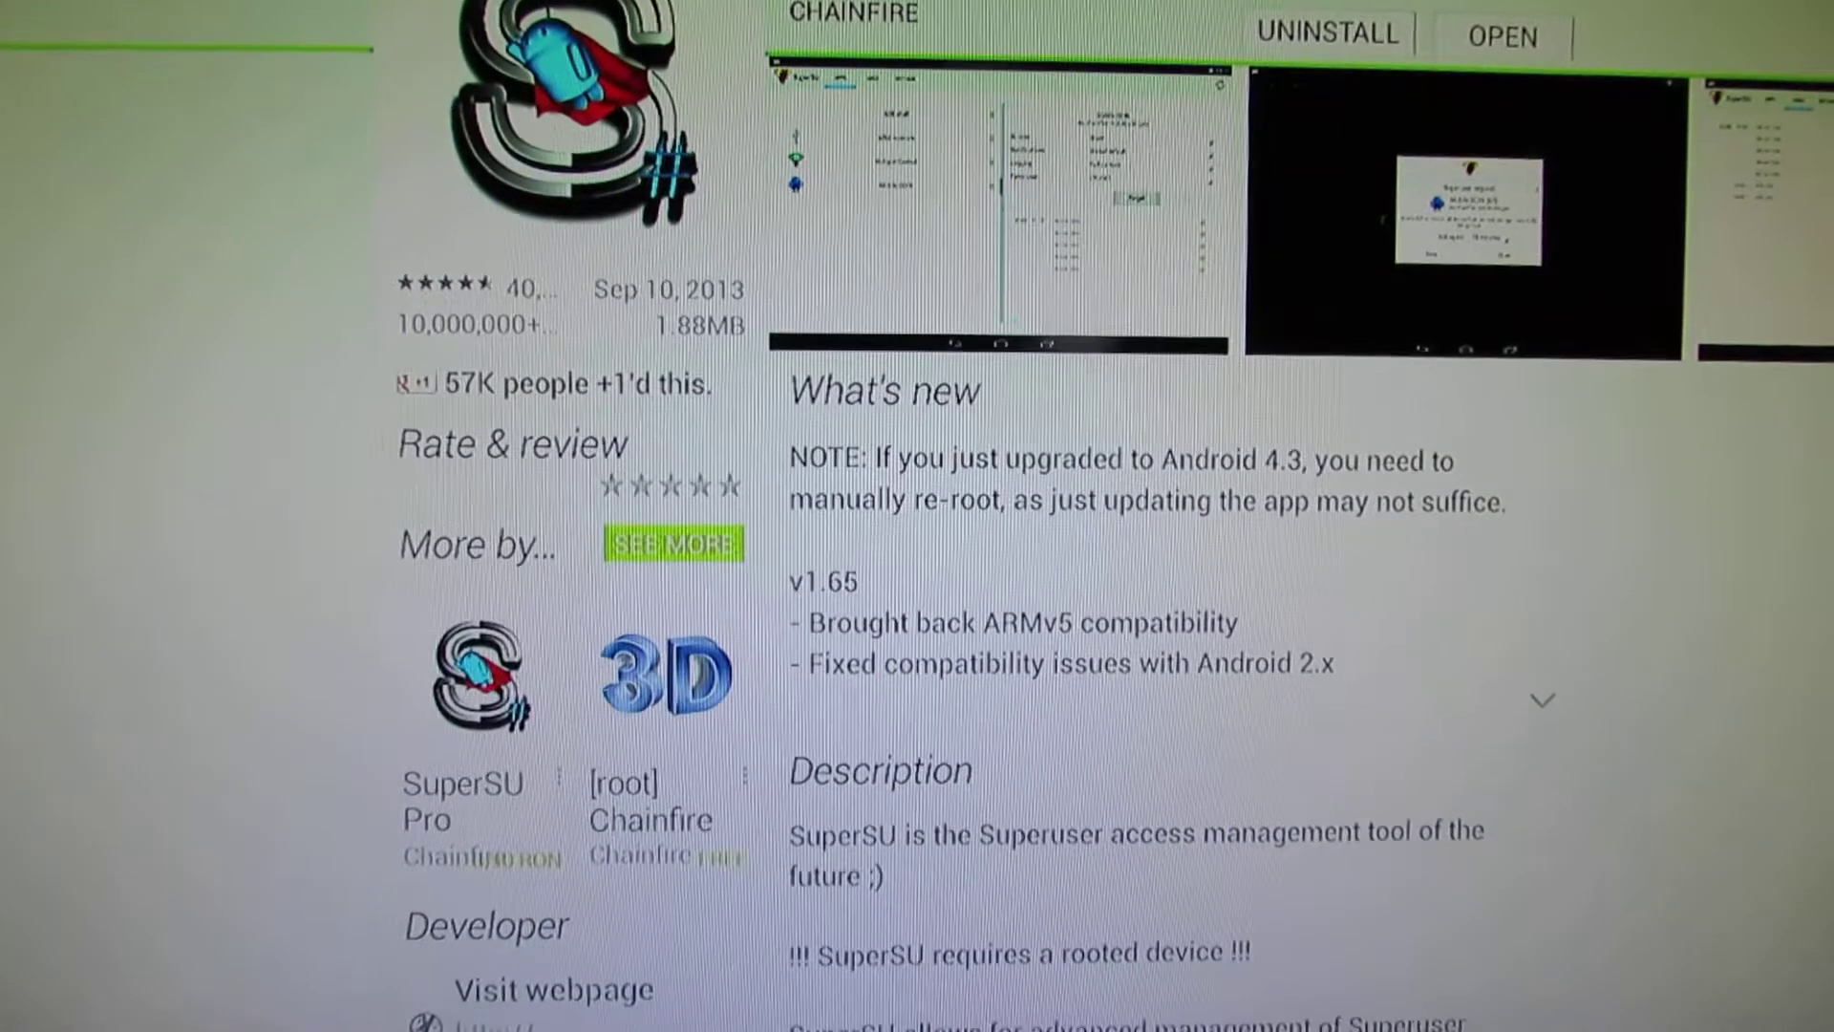
pyautogui.press('Return')
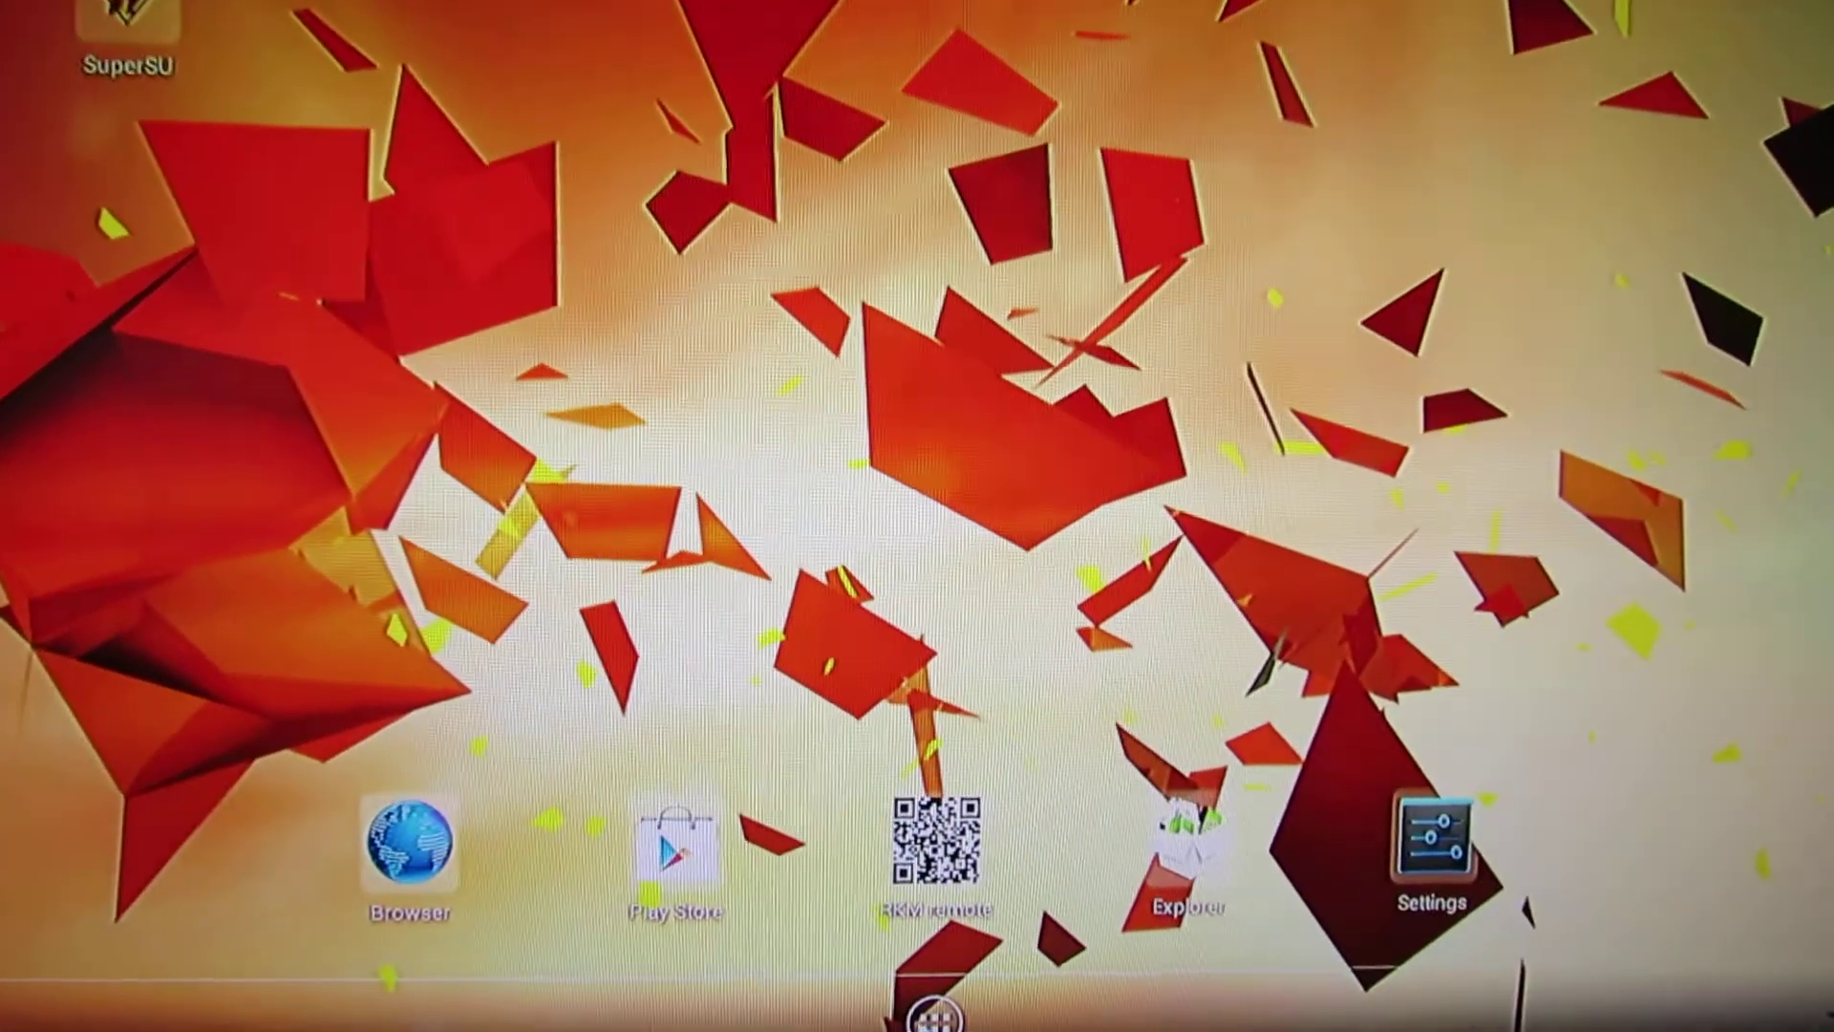
# Browse the 192-168-0-103.rdsnet.ro share to D > Seinfeld Complete Collection > Season 1
pyautogui.click(934, 1015)
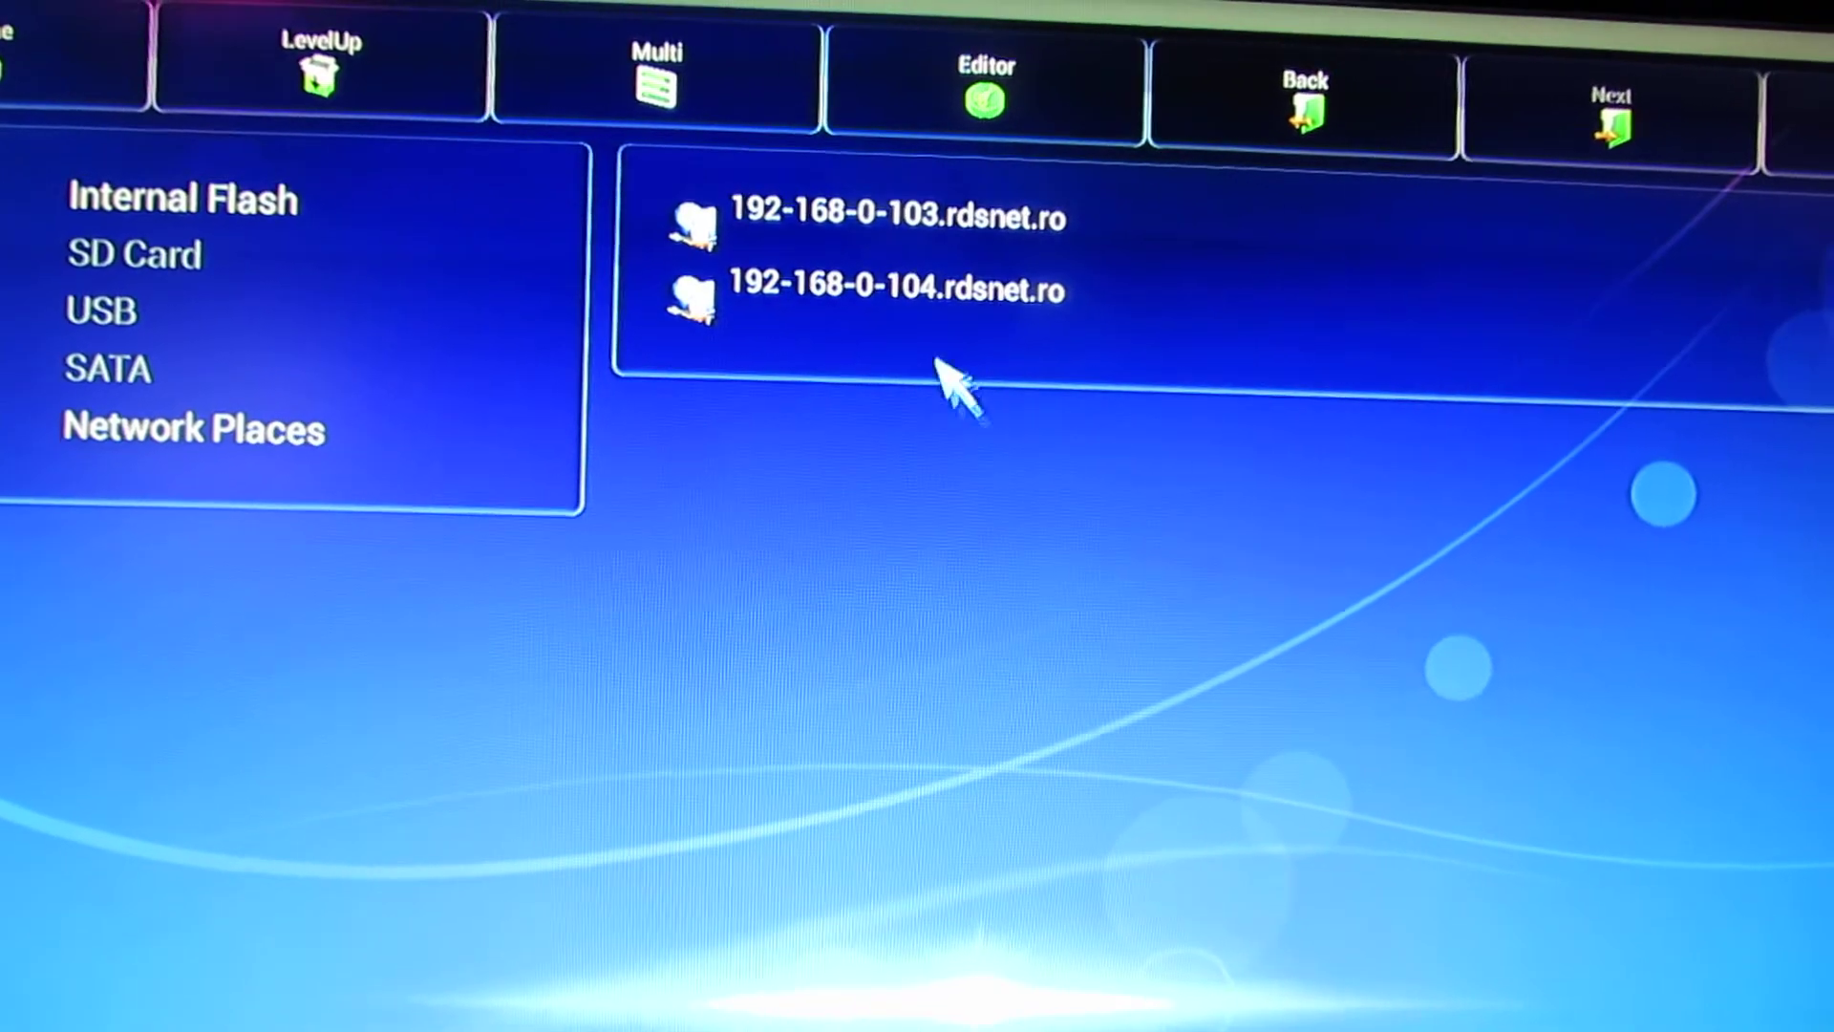
pyautogui.click(900, 259)
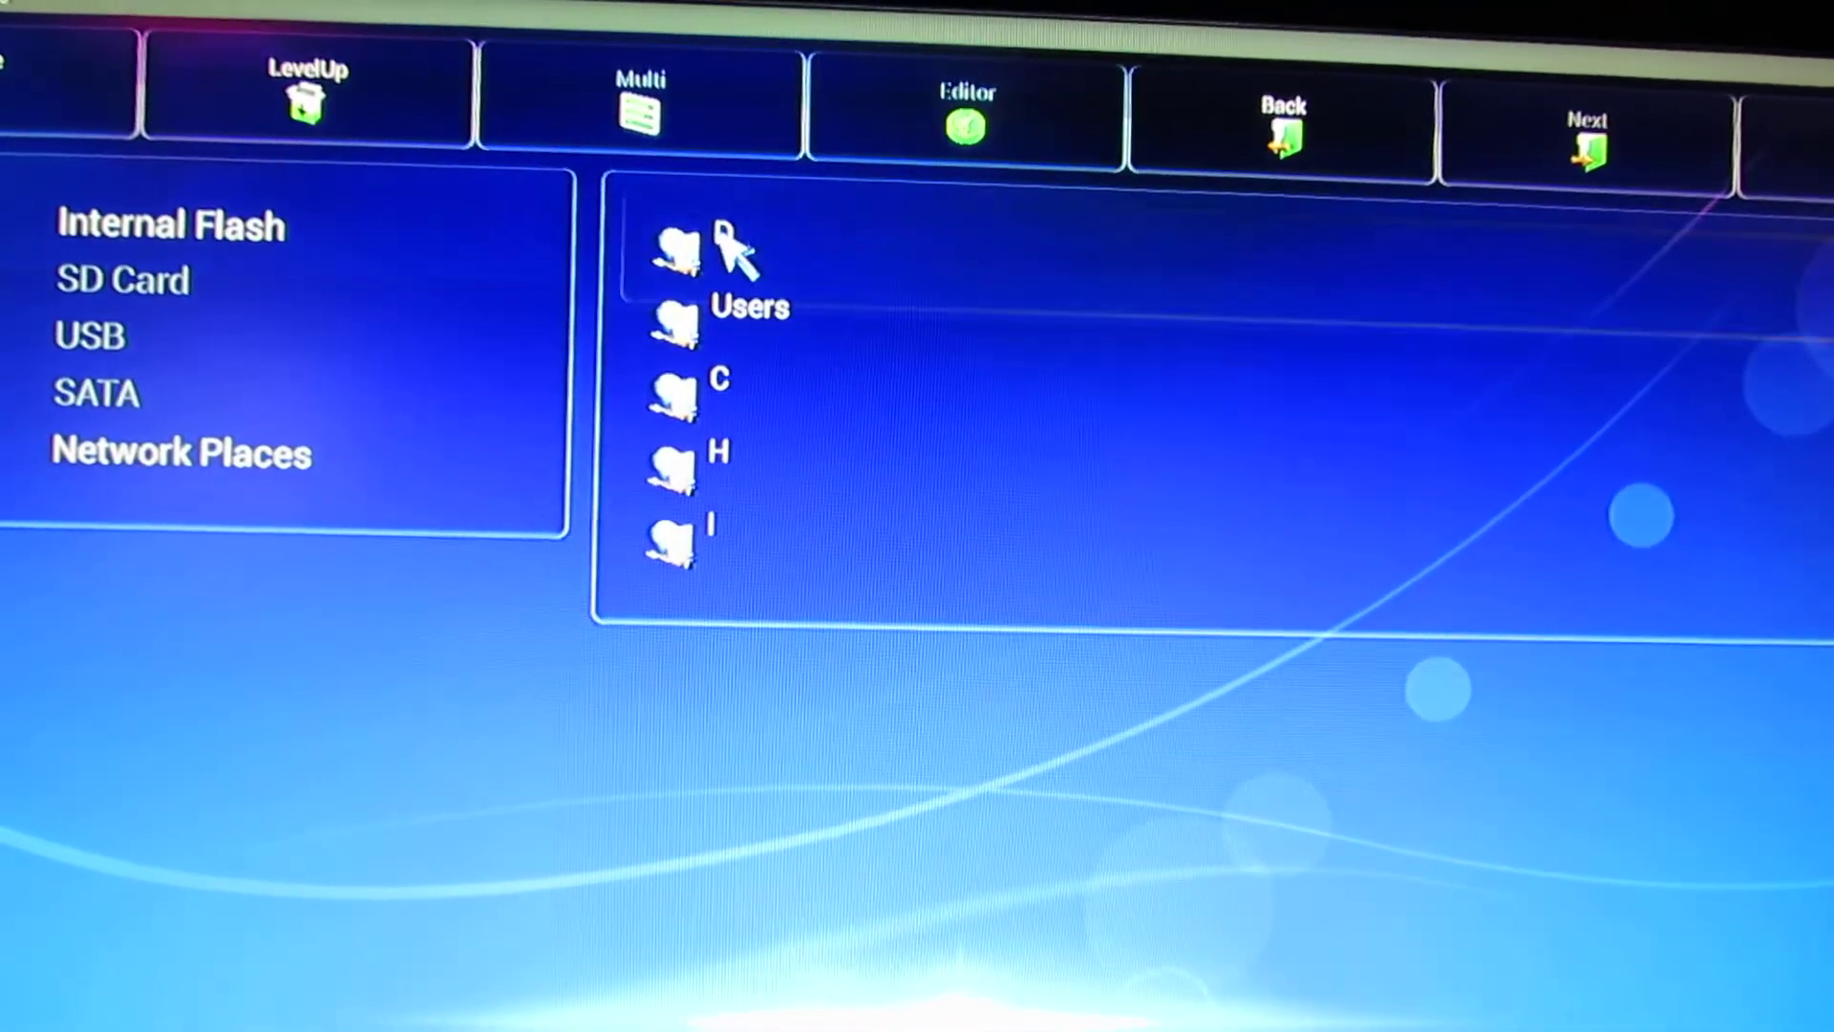
pyautogui.click(720, 229)
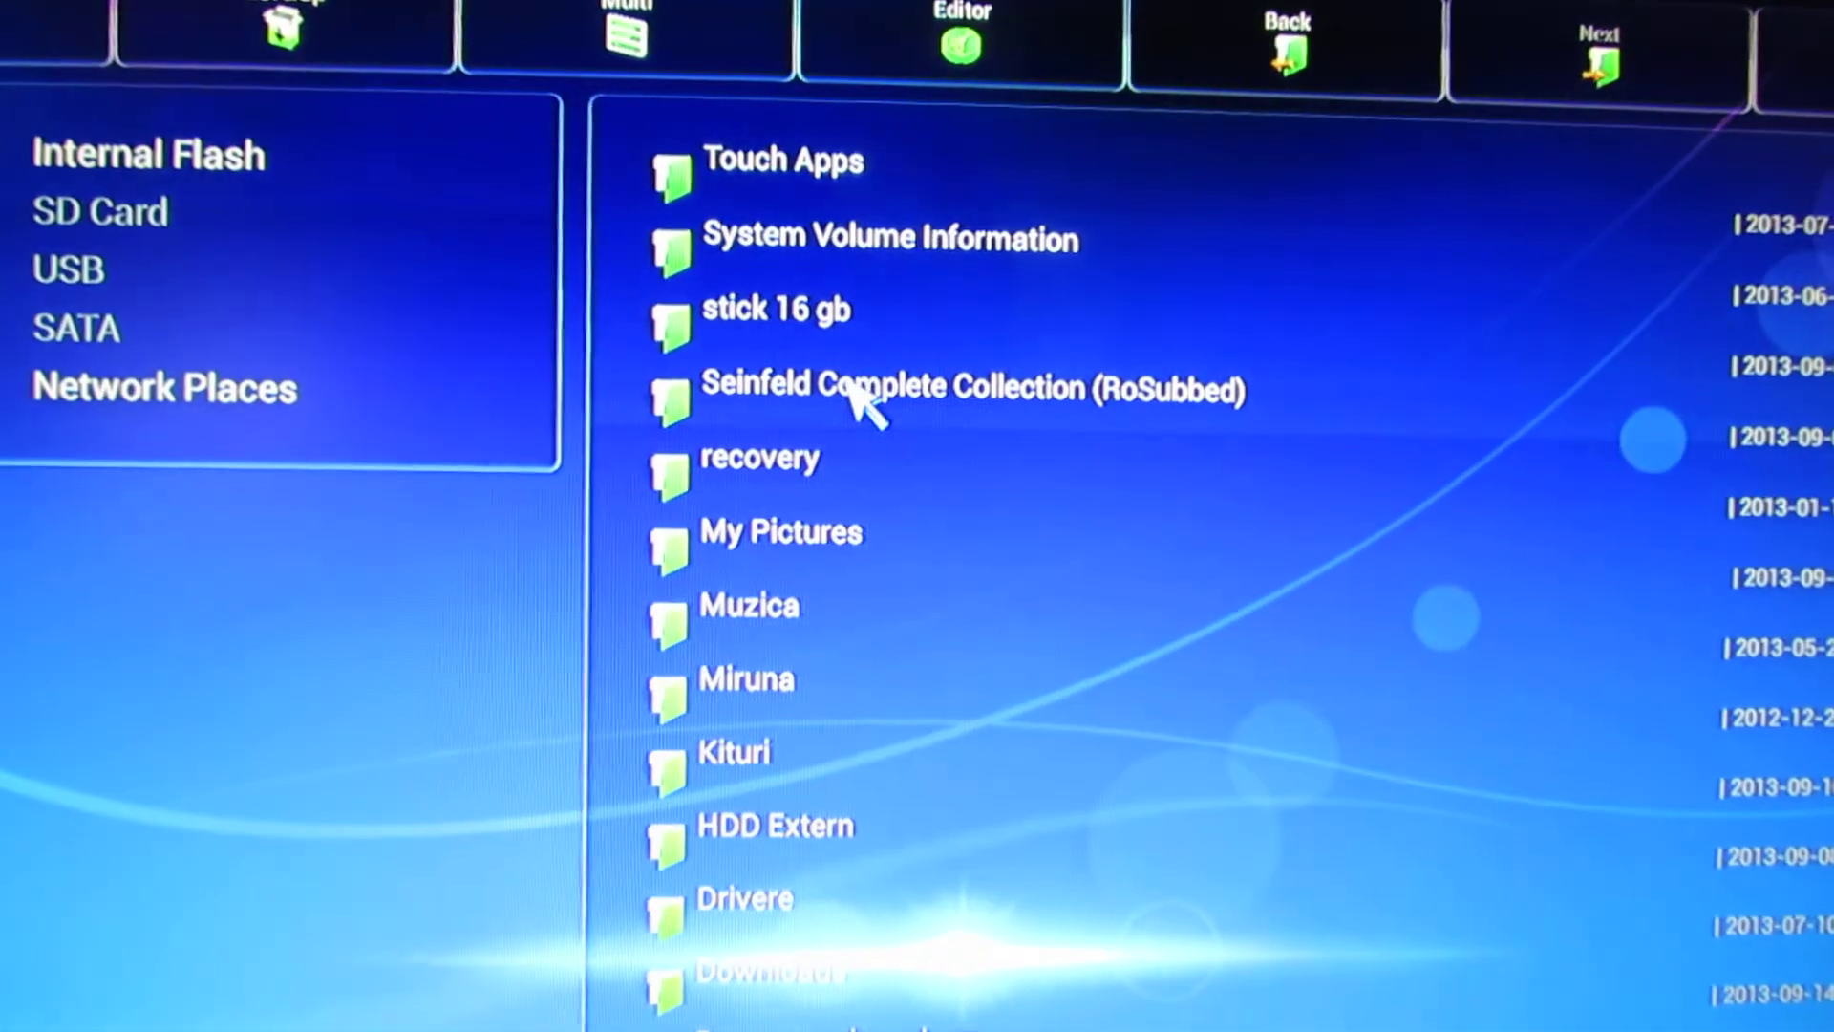
pyautogui.click(867, 406)
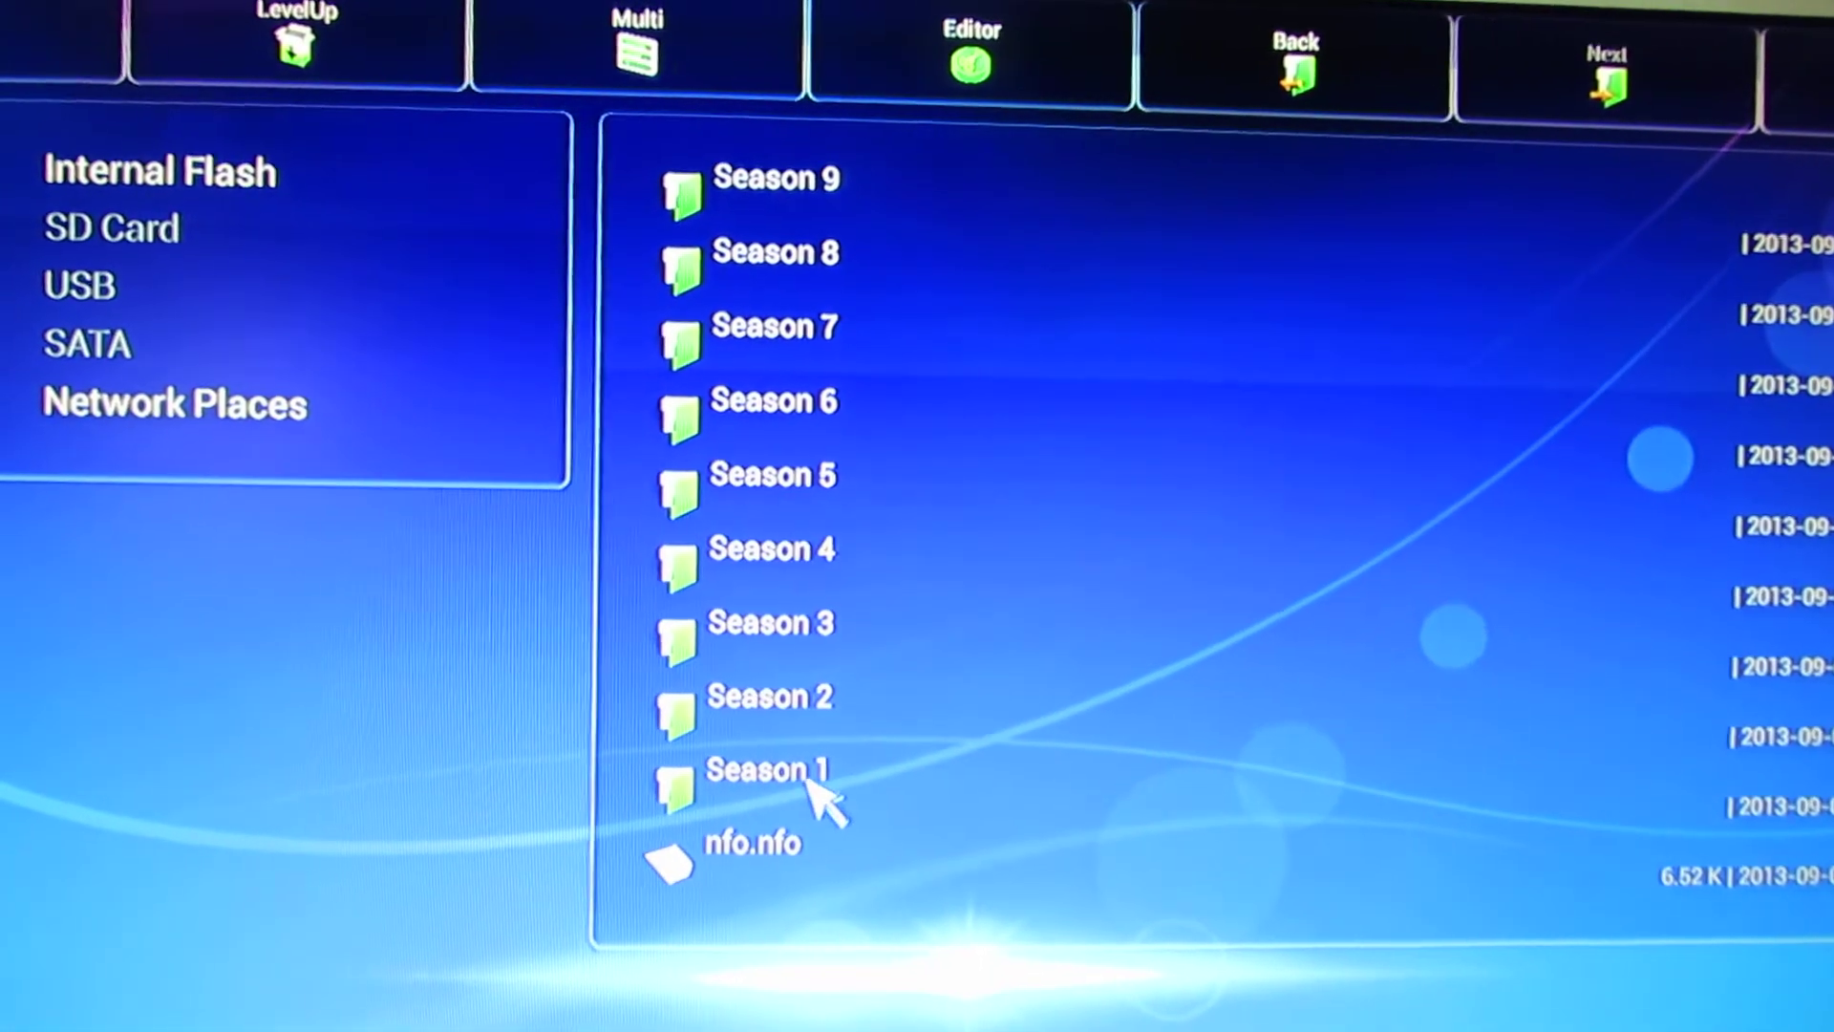
pyautogui.click(831, 799)
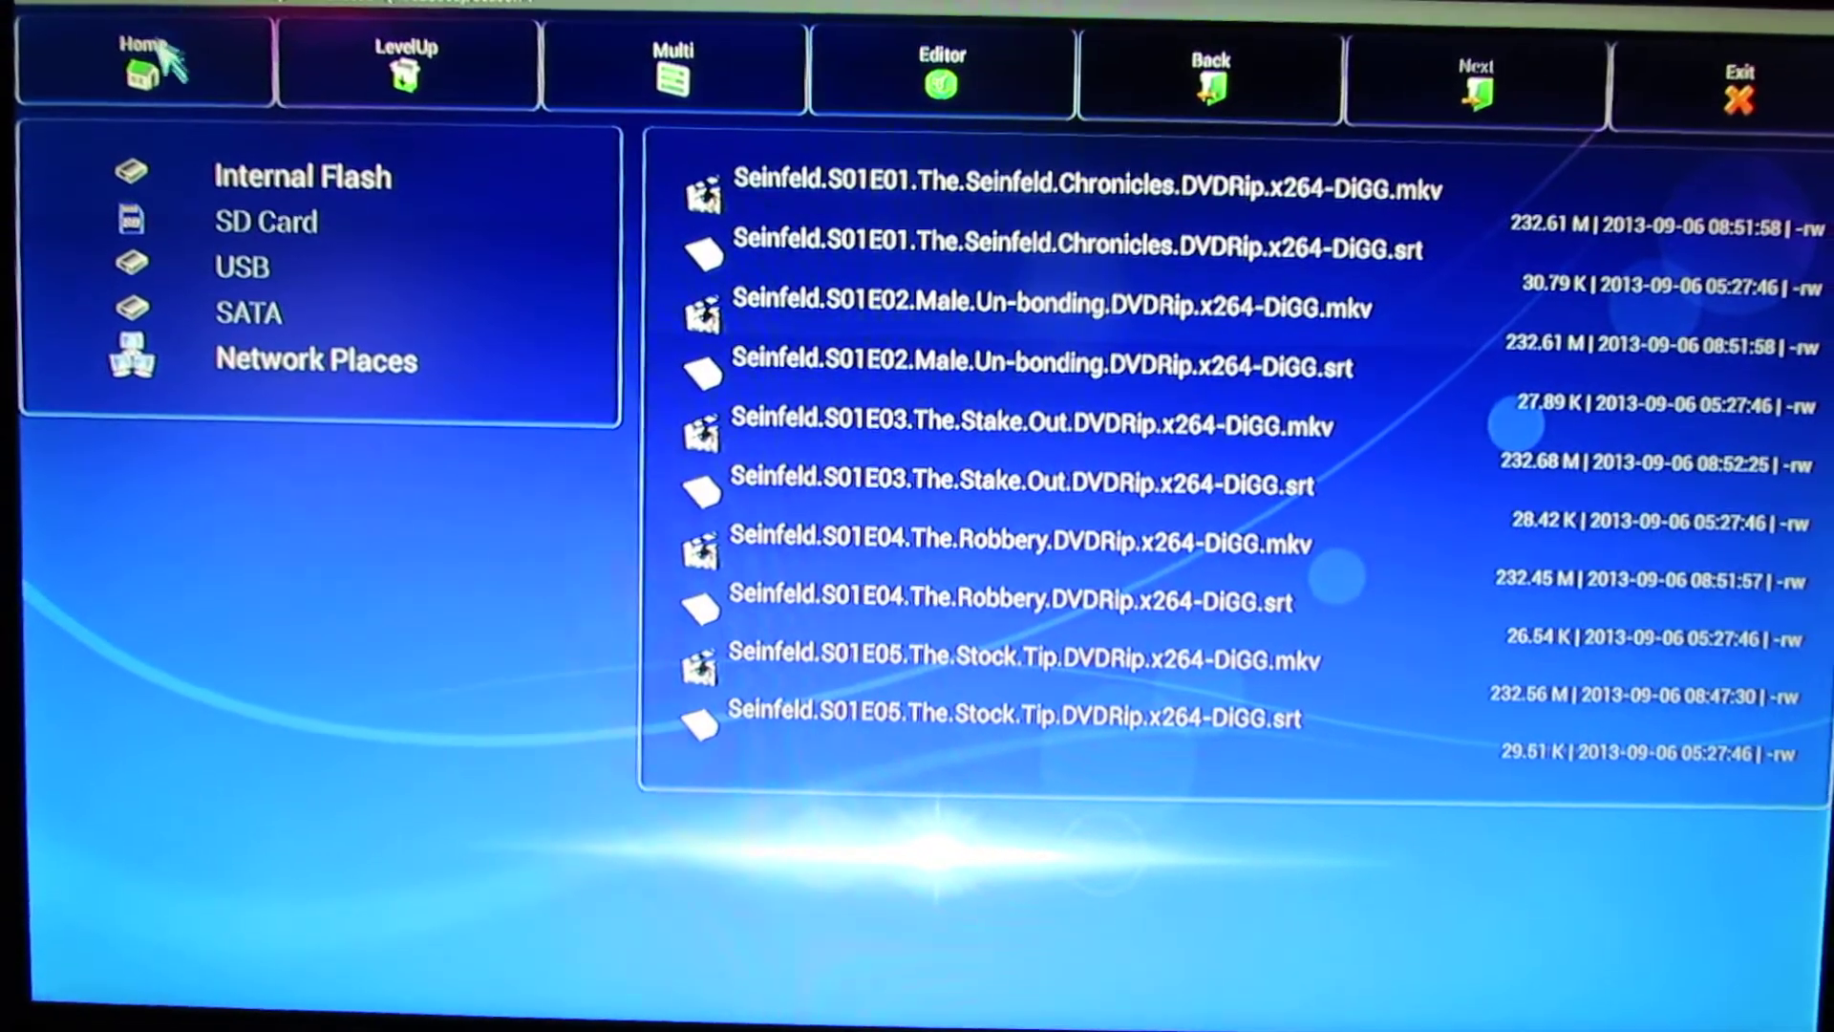
# Leave the Season 1 episode listing and exit Explorer to the home screen
pyautogui.click(165, 60)
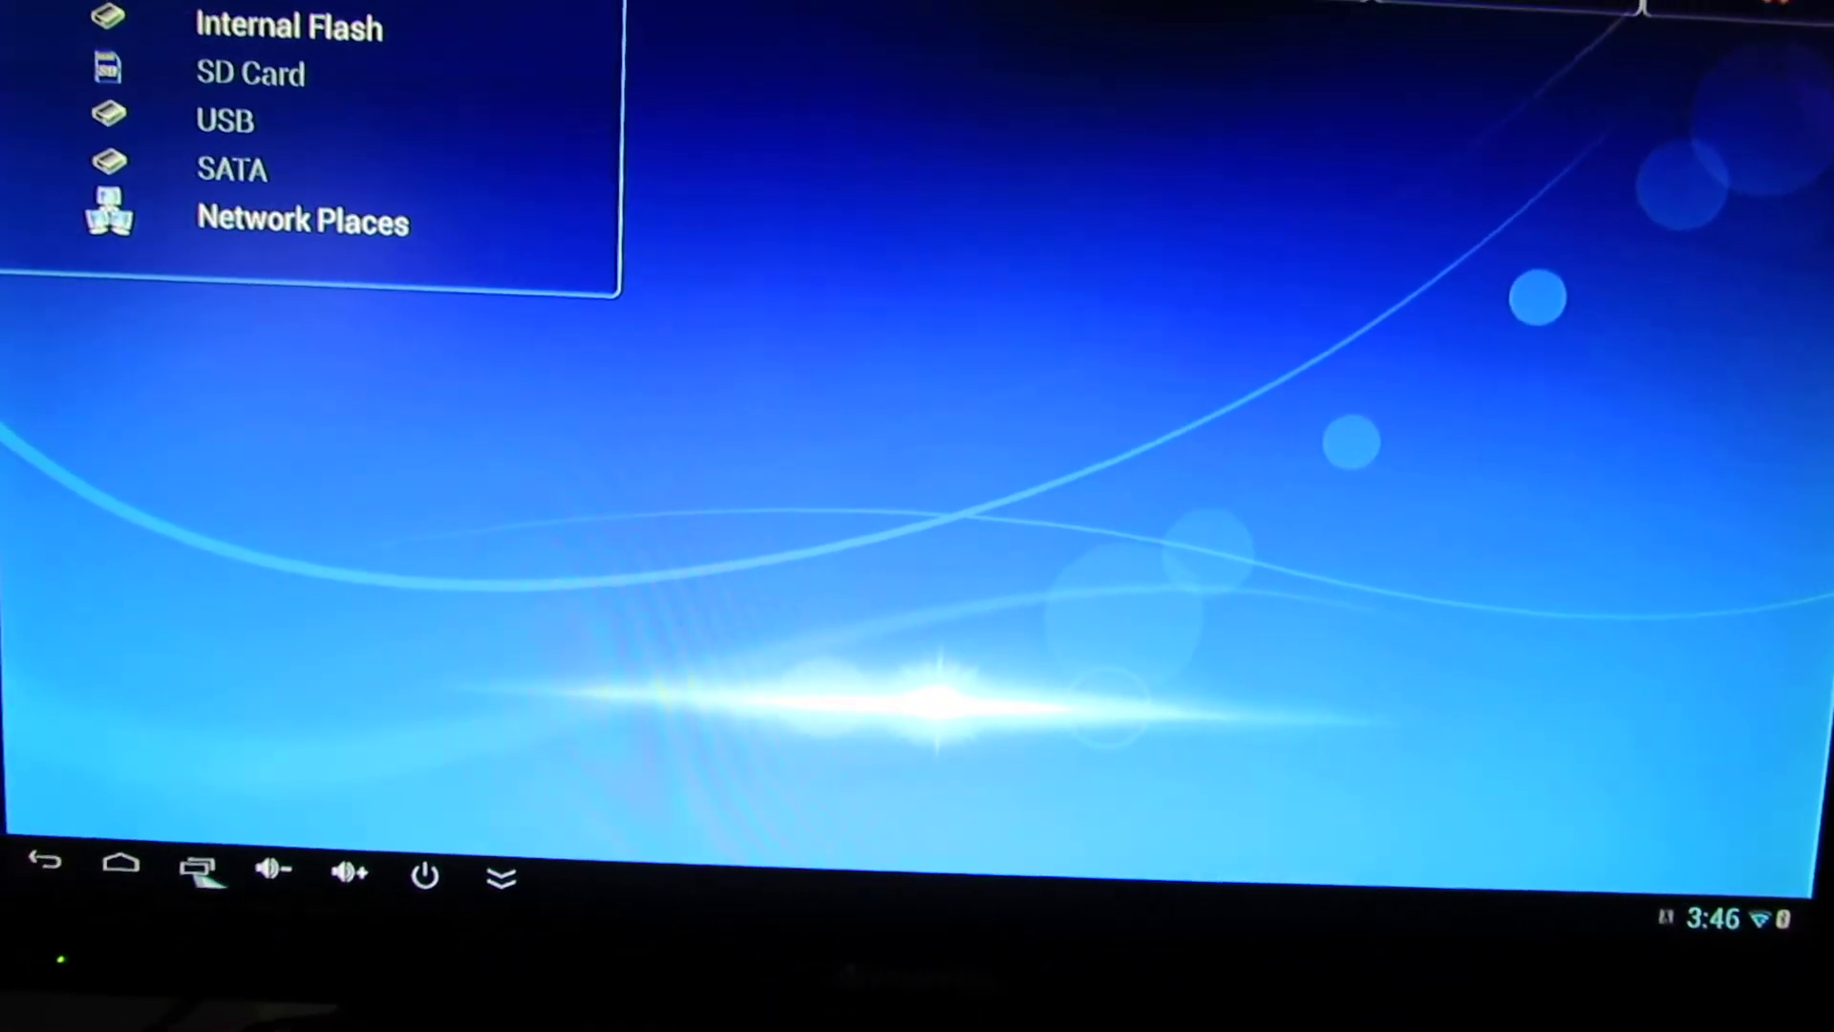
pyautogui.click(161, 872)
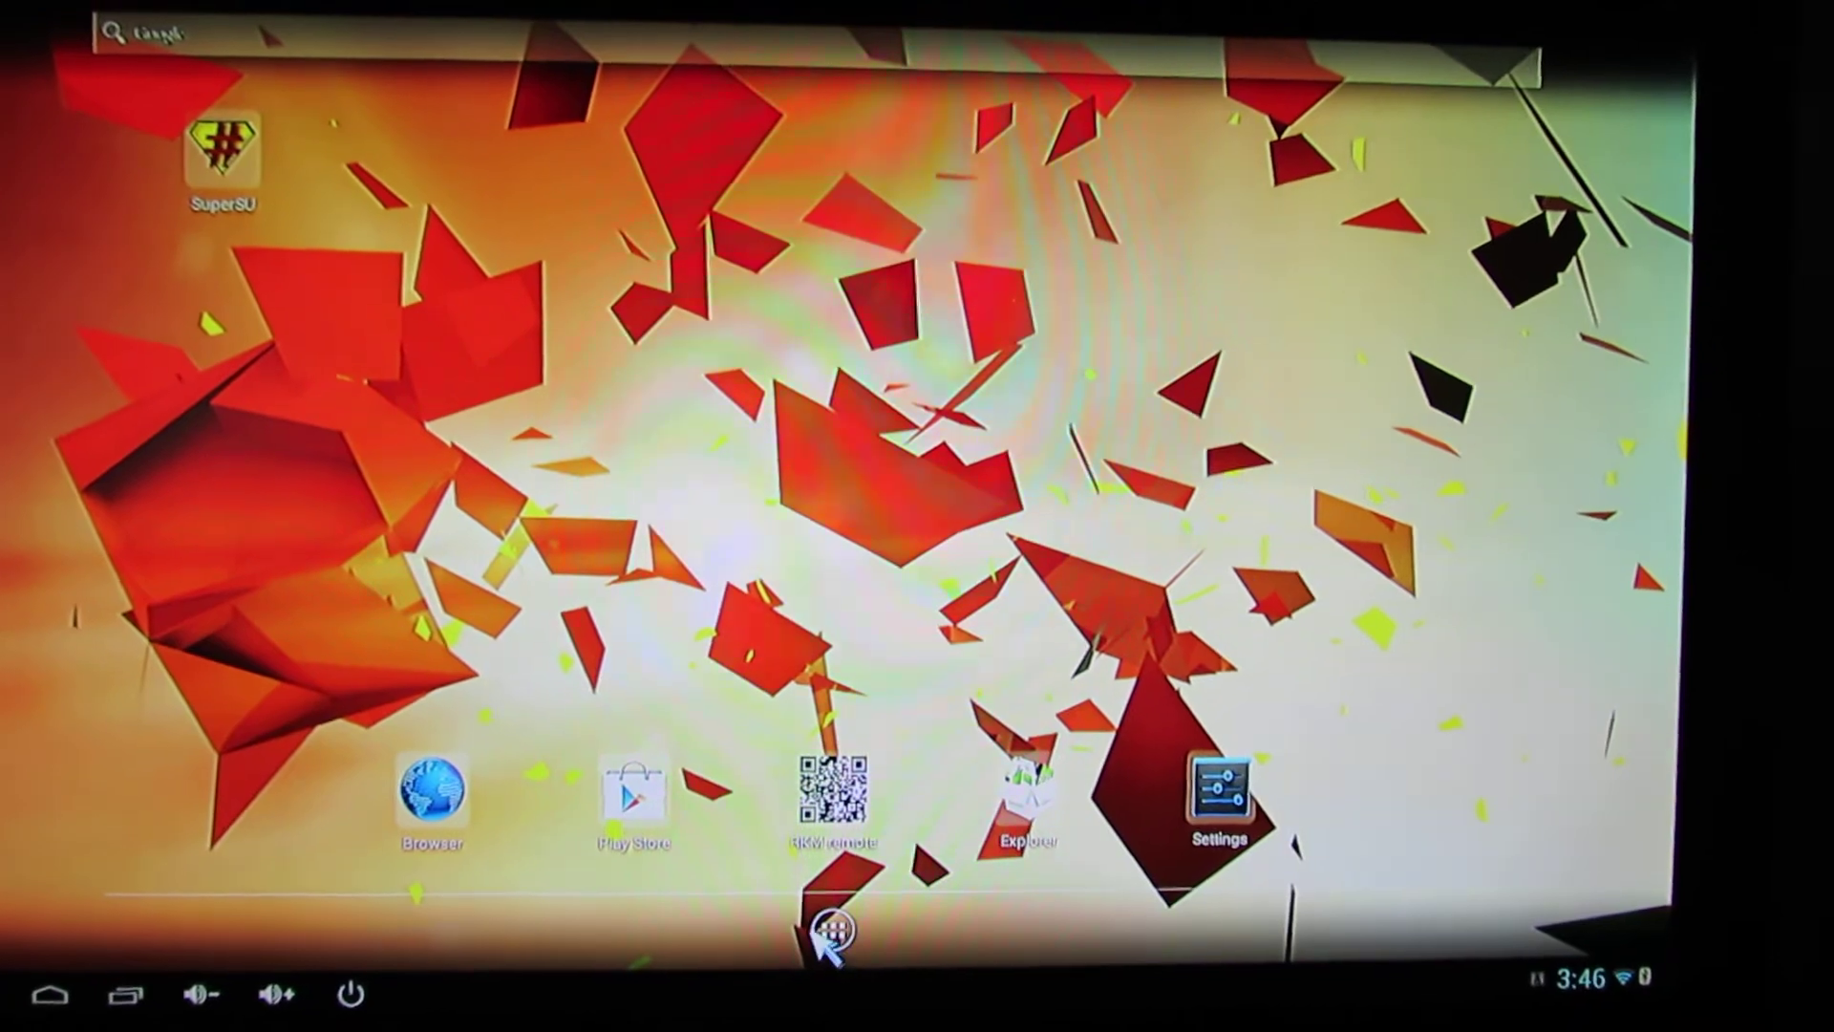
# Launch WiFiDisplay from the app drawer, then close it and return to the app list
pyautogui.click(842, 920)
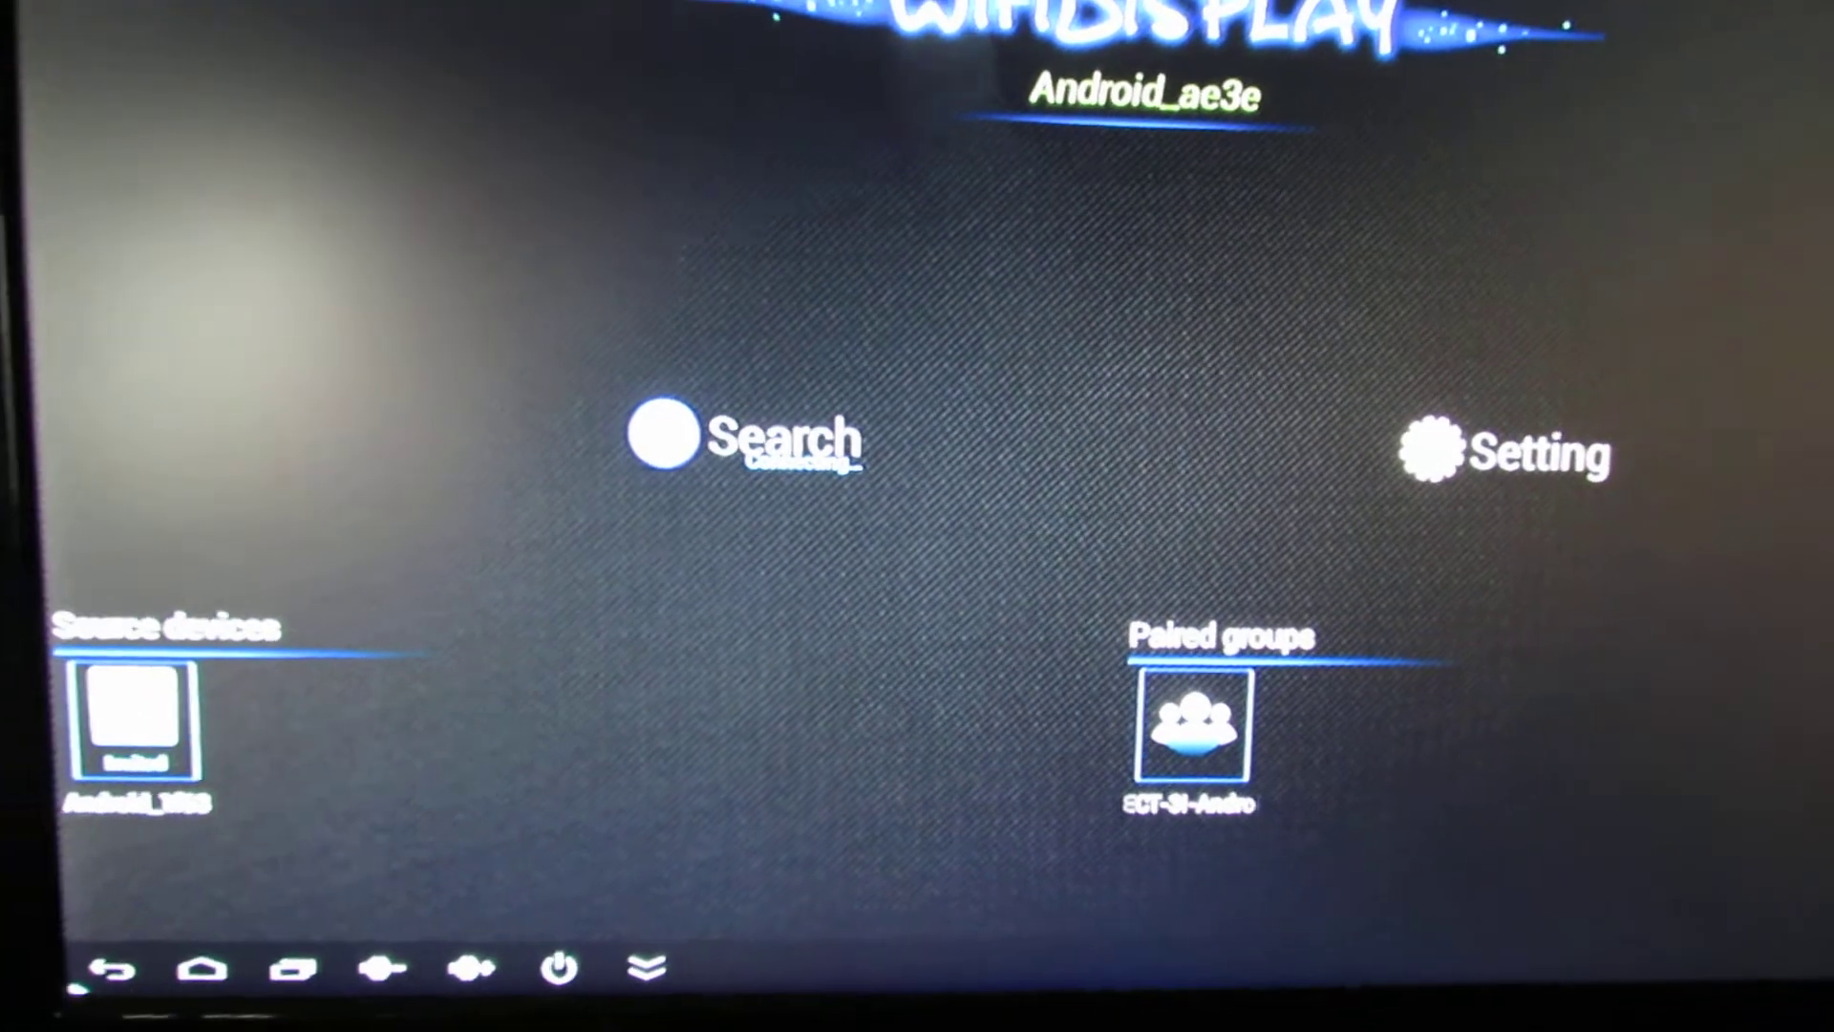
pyautogui.click(143, 979)
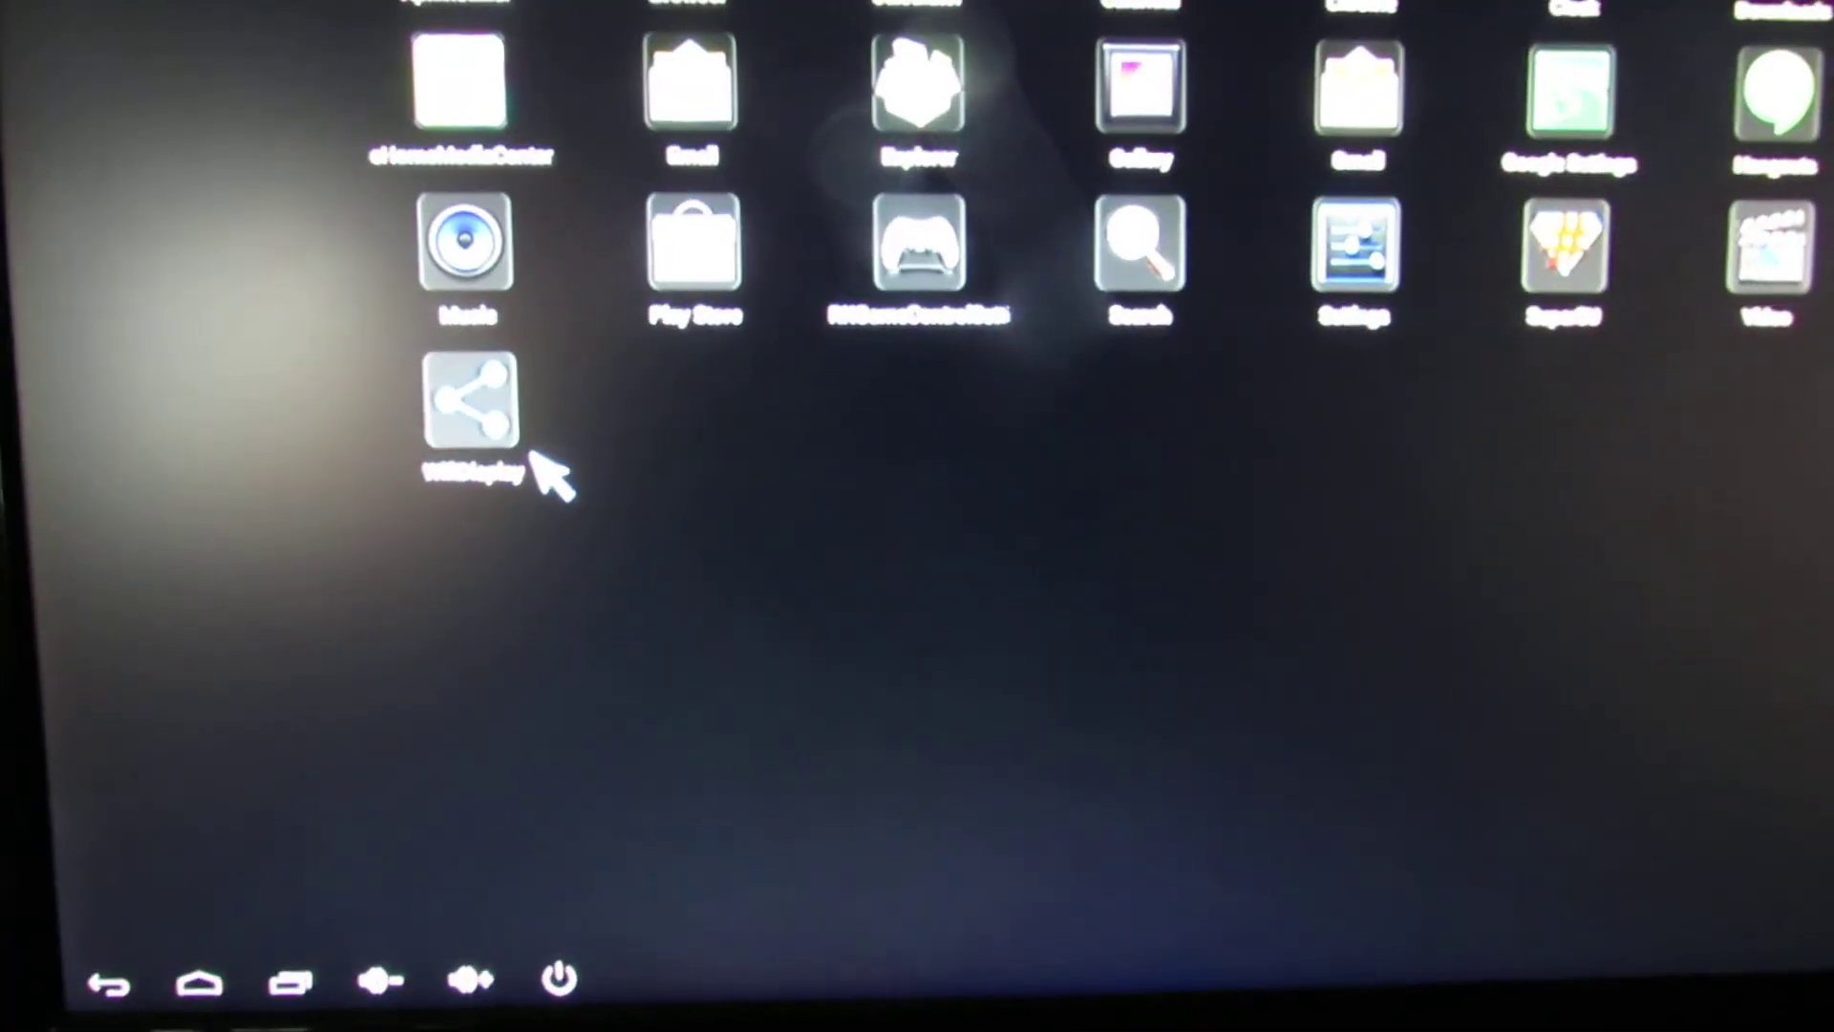
# Reopen WiFi Display from the app drawer, showing source device Android_1f63
pyautogui.click(517, 448)
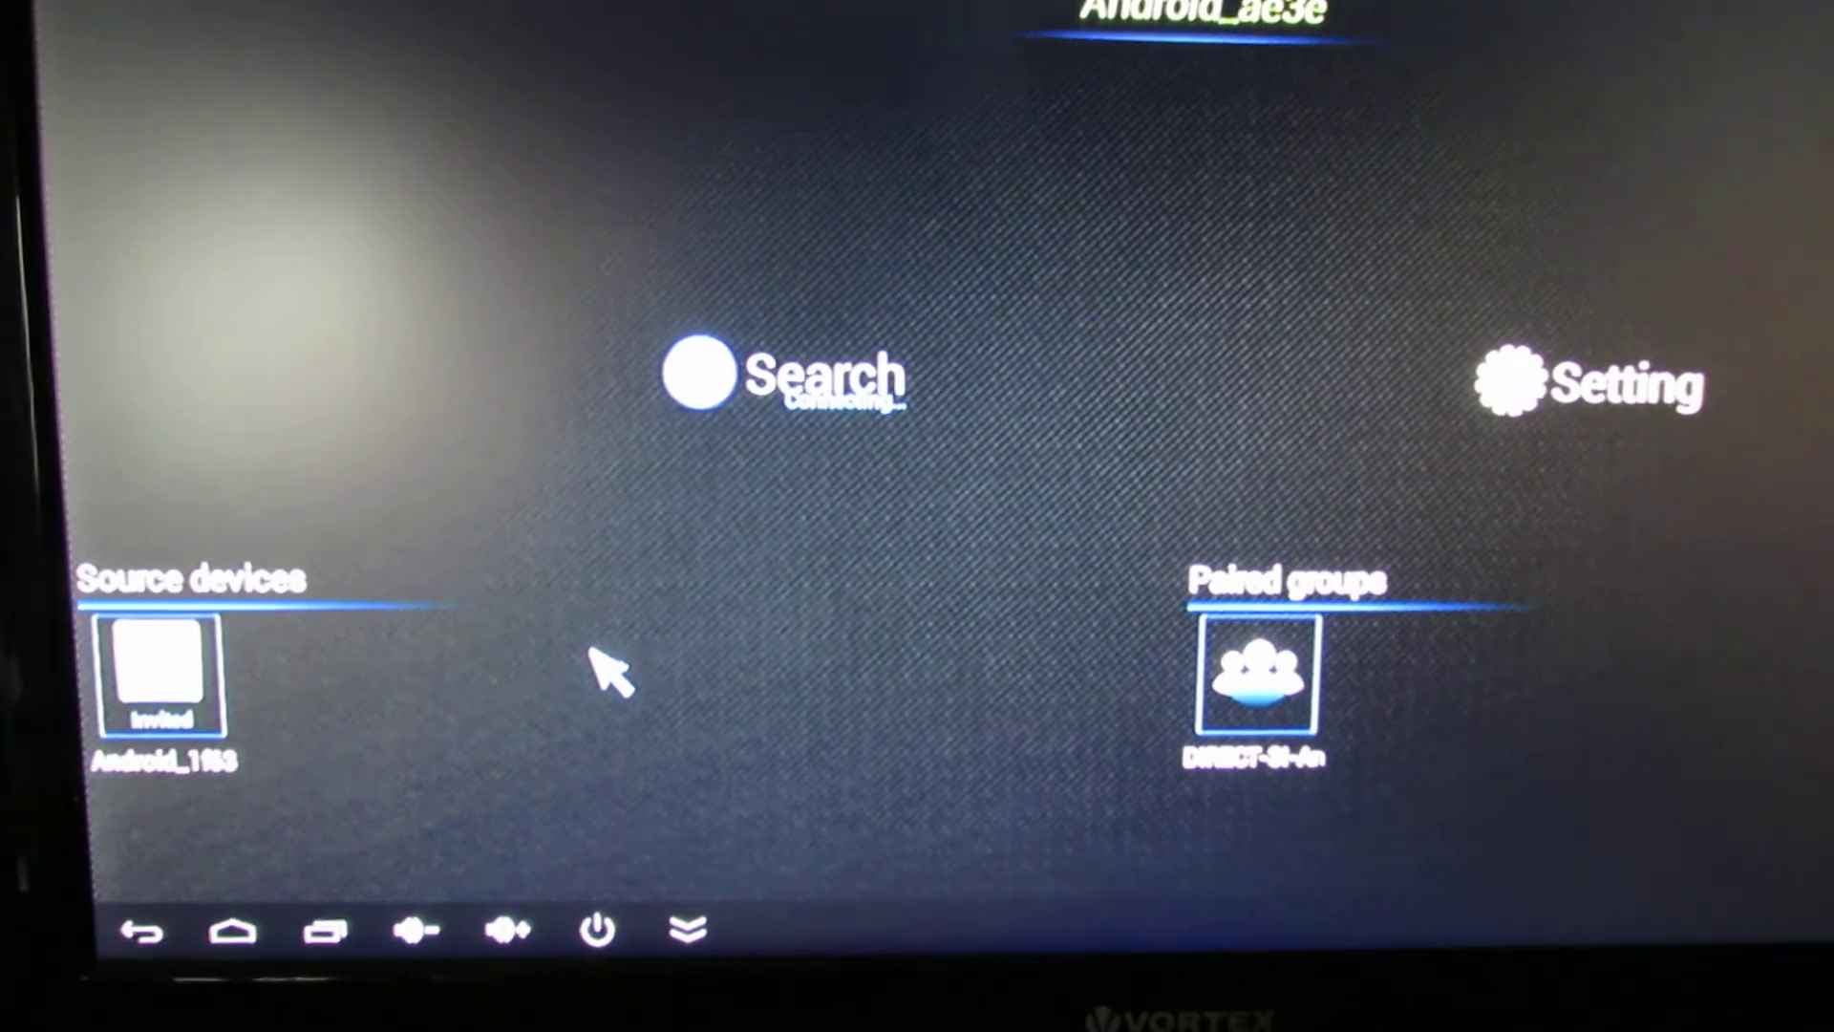